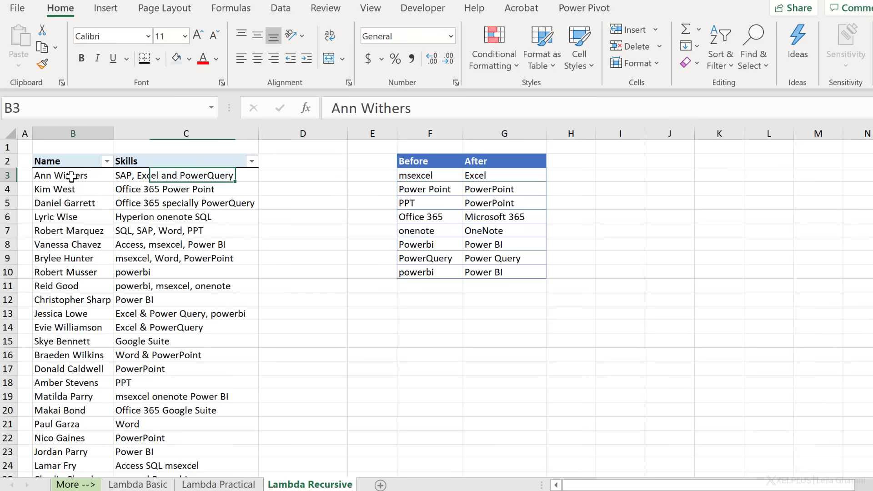
Review the skill entries against the Before/After replacement list, e.g. Power Point → PowerPoint.
left_click(131, 188)
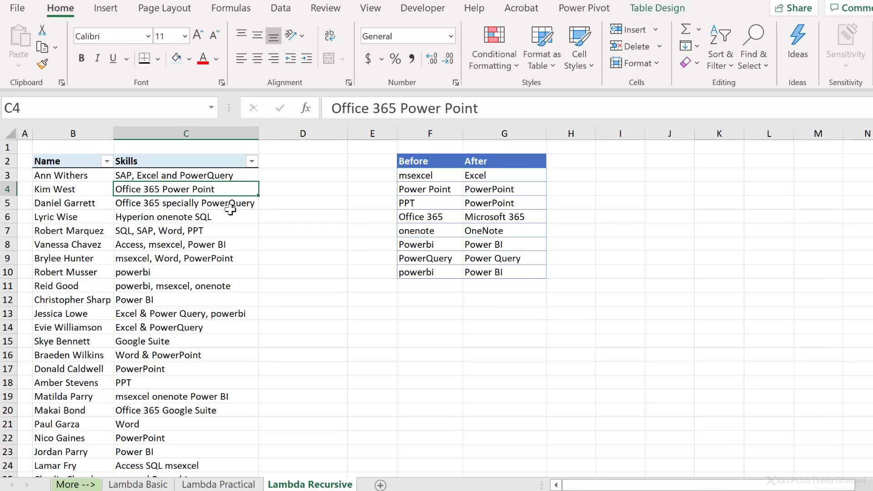
left_click(501, 186)
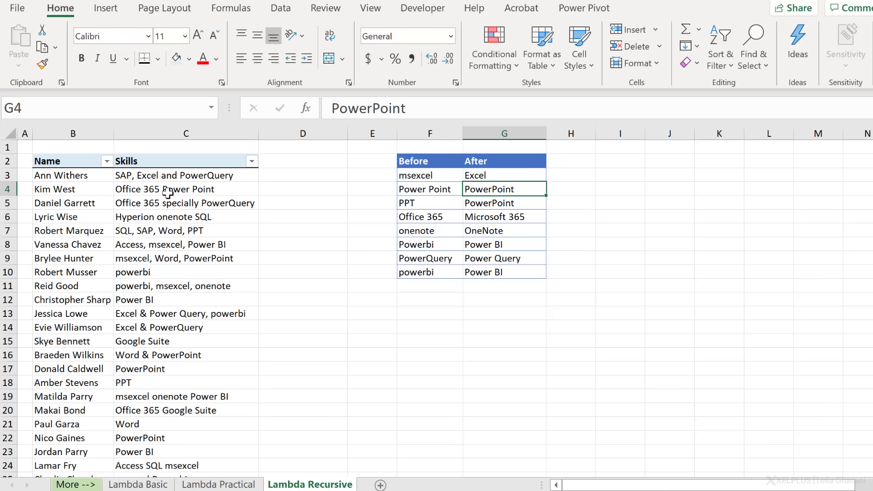
left_click(162, 286)
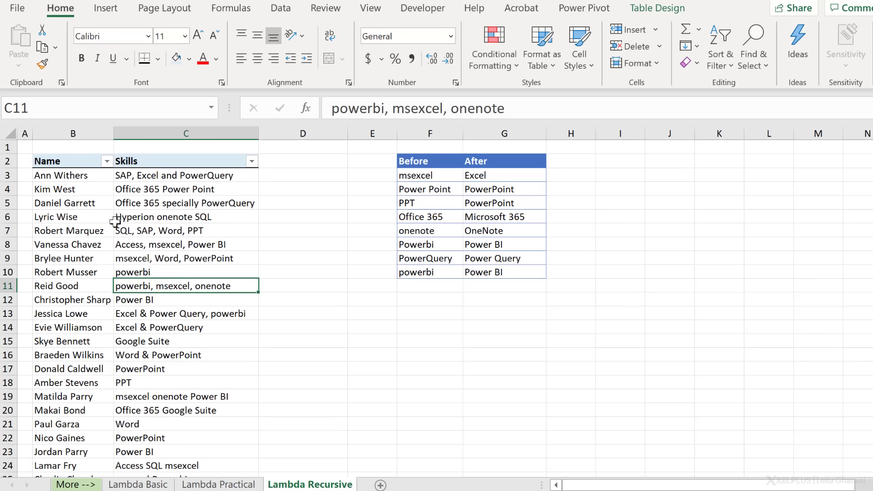
left_click(125, 178)
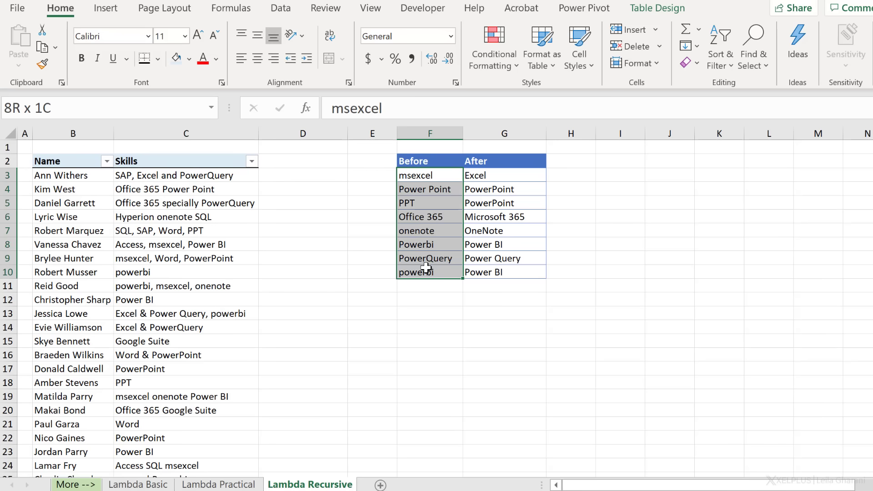
left_click_drag(421, 174, 425, 272)
left_click(424, 189)
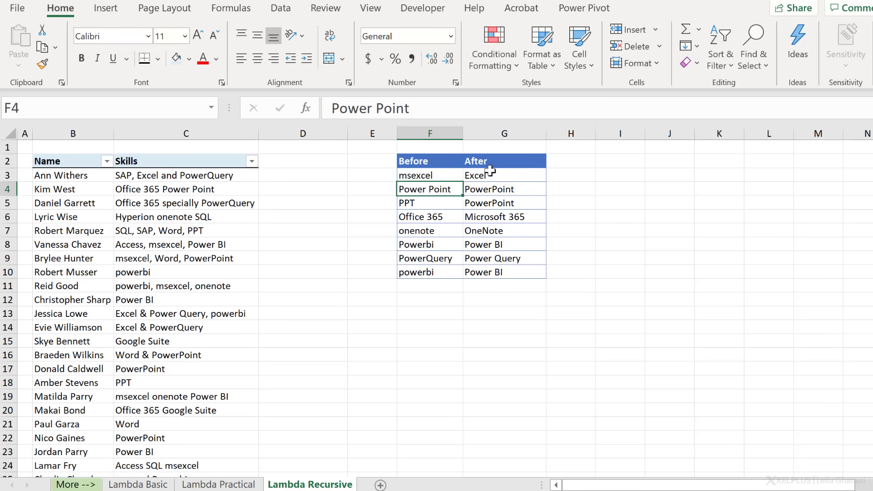
left_click(501, 197)
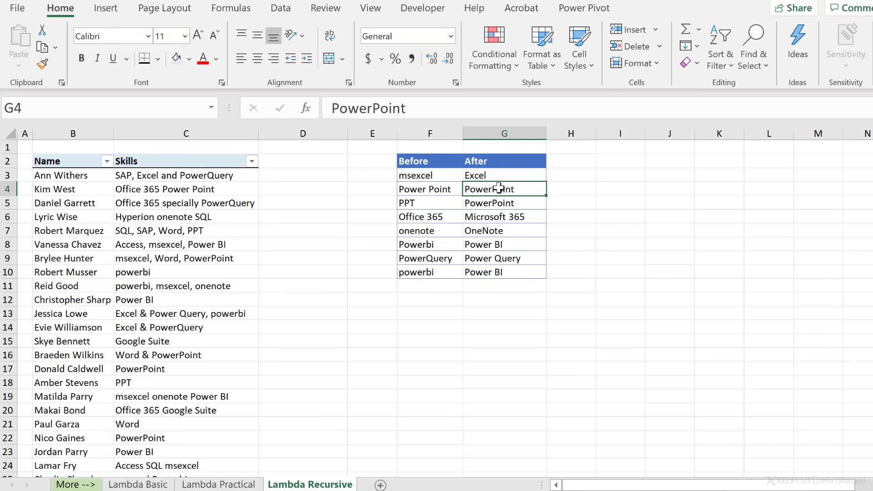
left_click(204, 171)
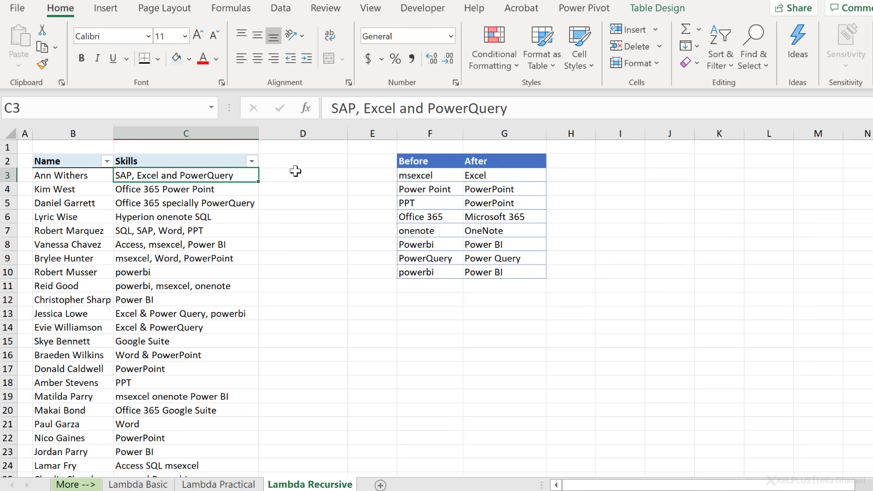
left_click(296, 171)
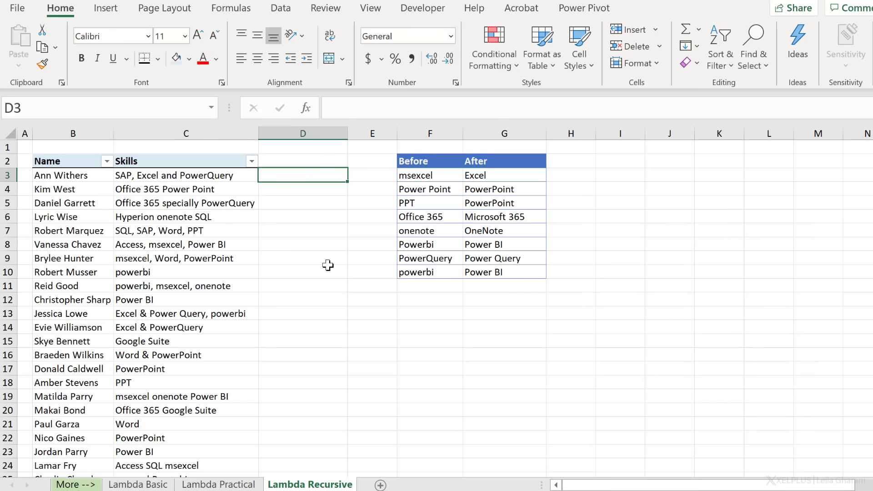
type("=")
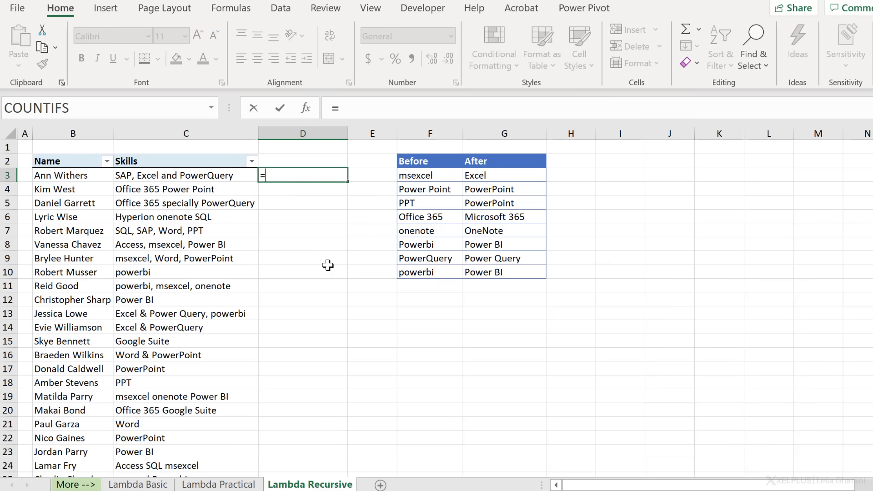
type("meg")
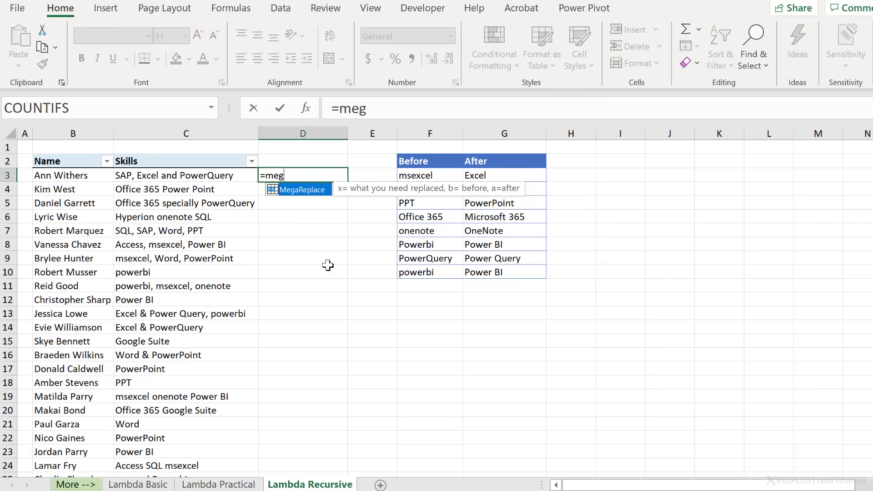
key("Tab")
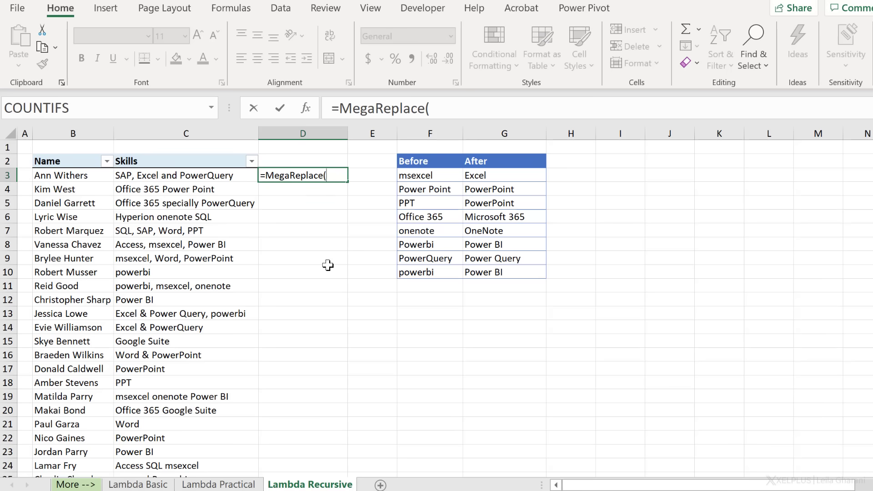
left_click(187, 179)
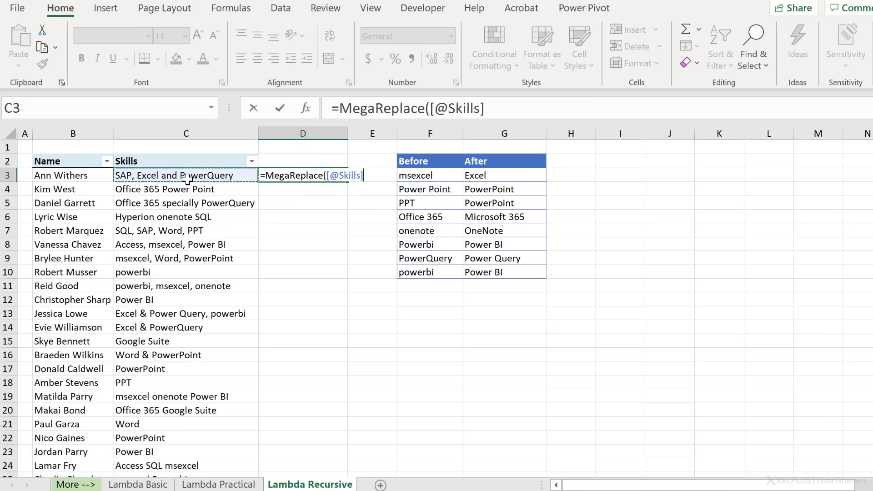
type(",")
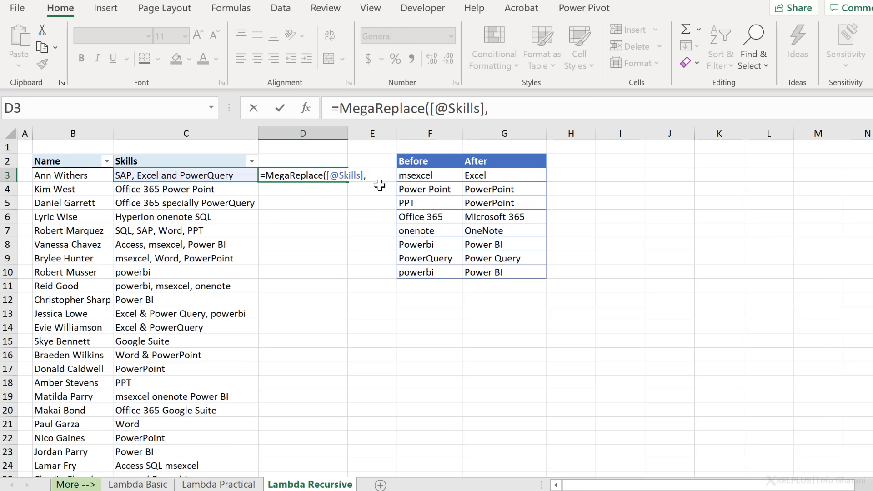
left_click(426, 174)
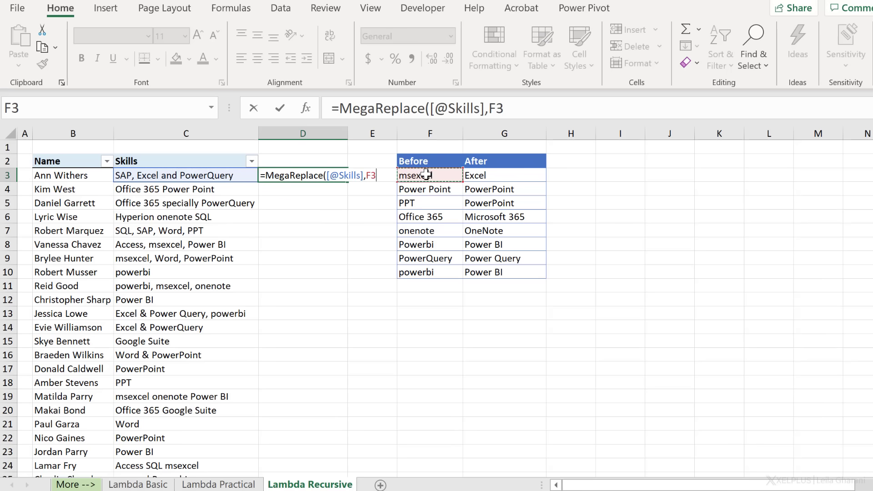
type(",")
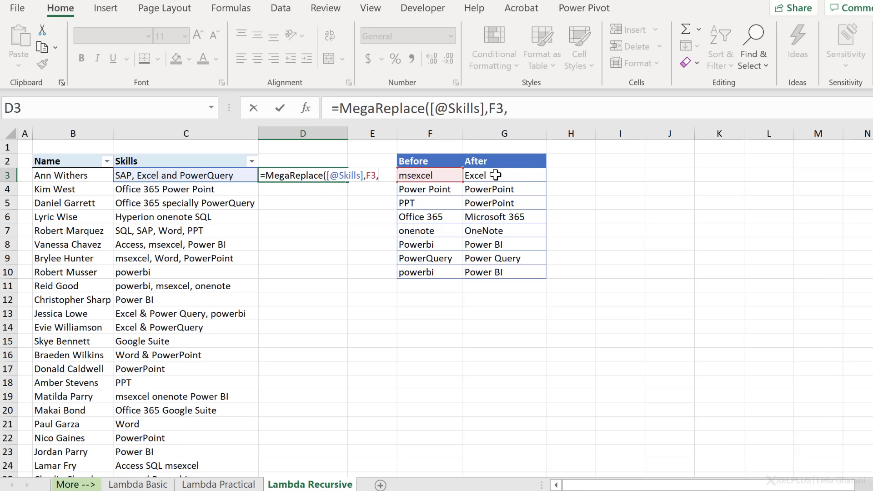
left_click(495, 174)
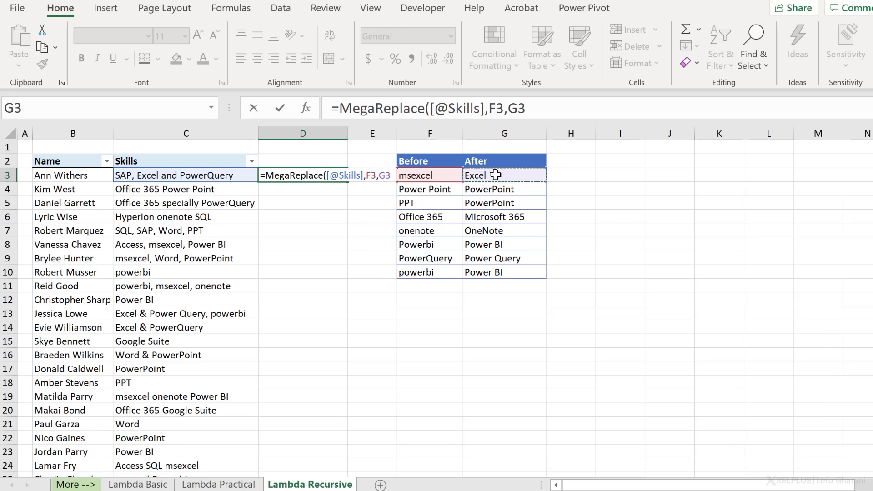
key("F4")
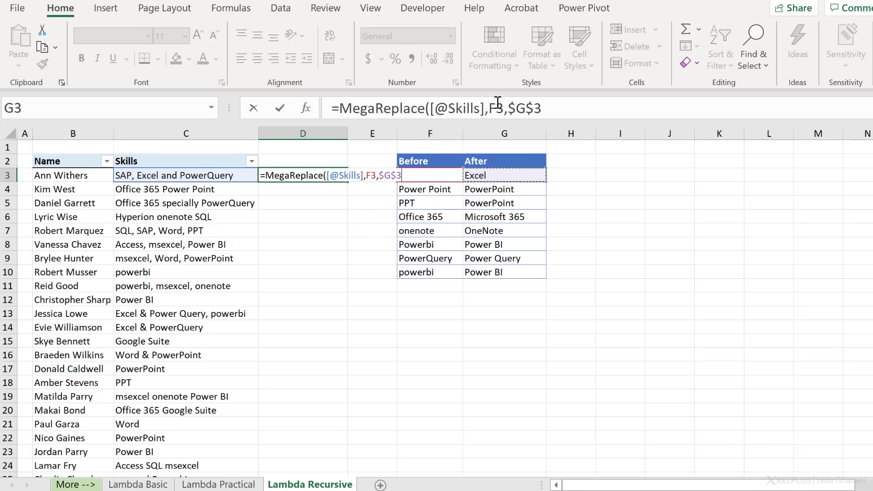
left_click(489, 111)
key("F4")
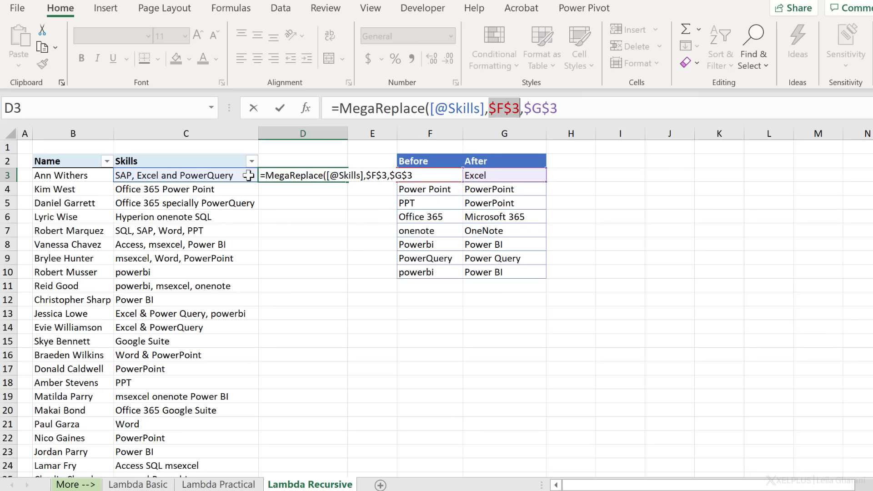
left_click(579, 106)
type(")")
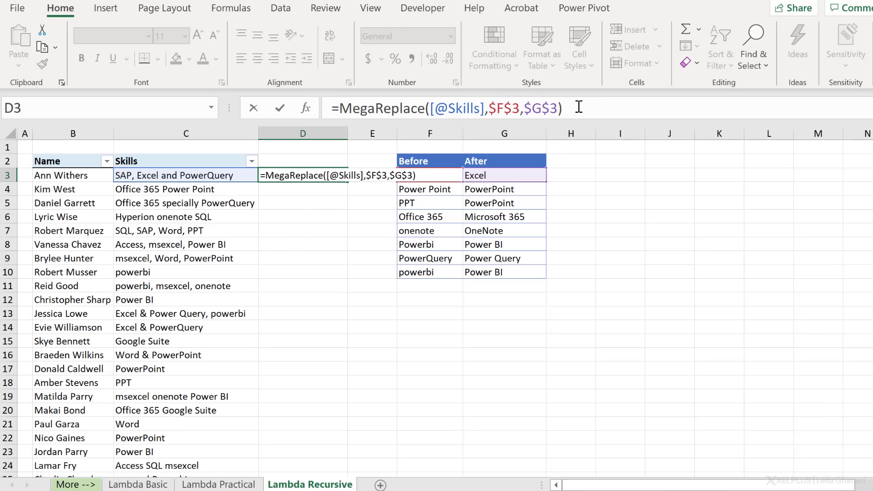
Confirm the MegaReplace formula so Column1 fills, and compare a cleaned result with its original.
key("Return")
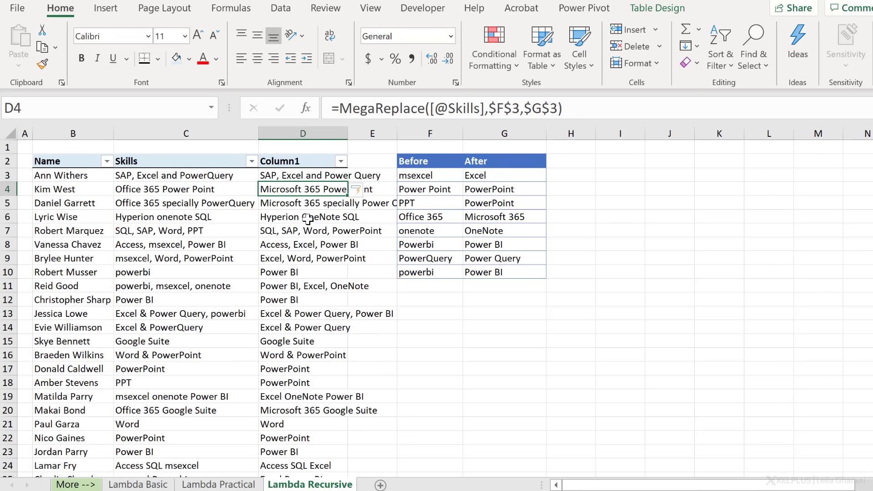
left_click(307, 219)
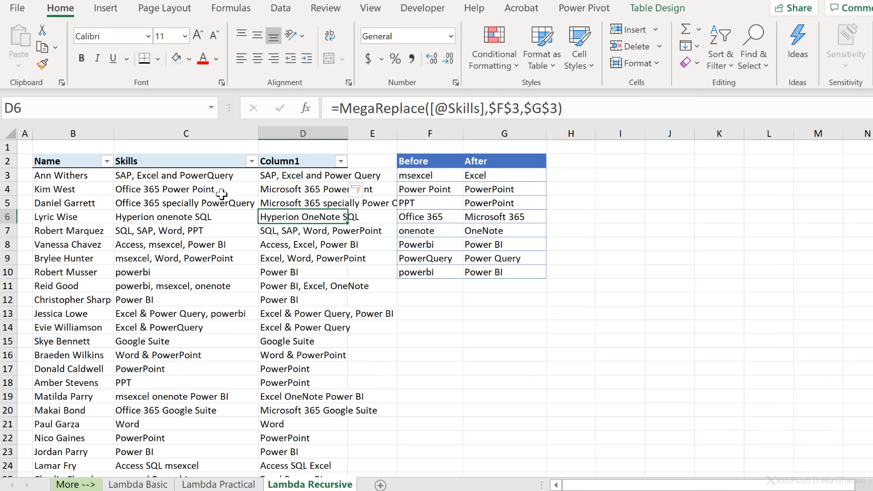
left_click(193, 200)
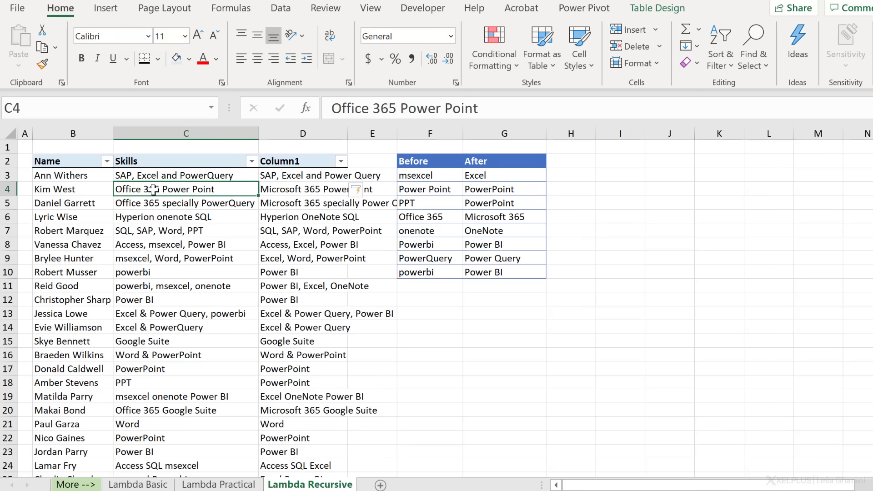
AutoFit column D and compare the cleaned PowerPoint and powerbi entries with their originals.
double_click(350, 136)
left_click(334, 193)
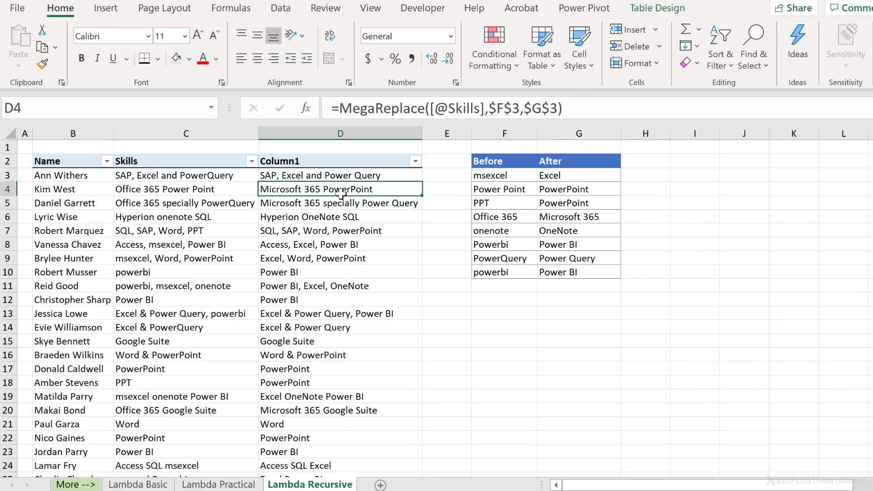
left_click(569, 194)
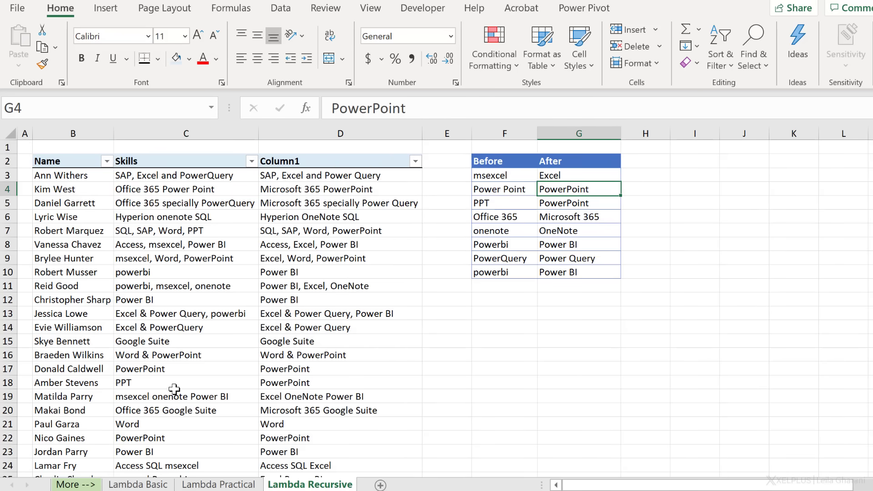
left_click(175, 286)
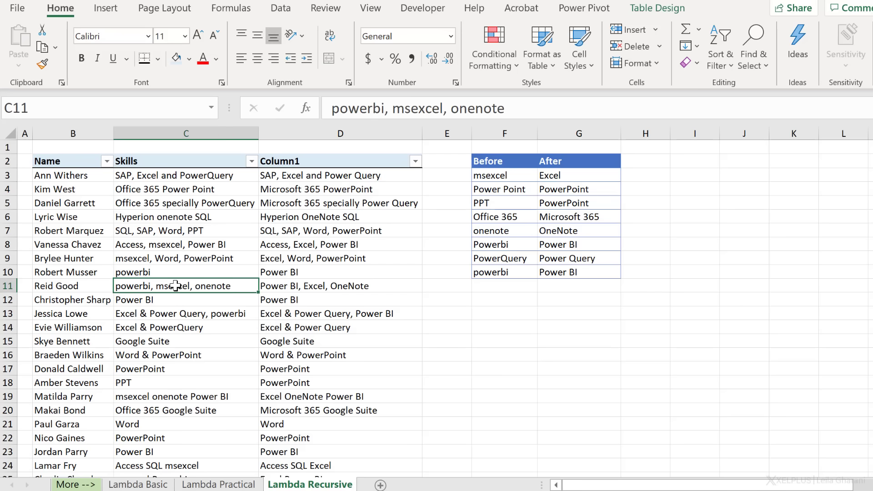
left_click(318, 285)
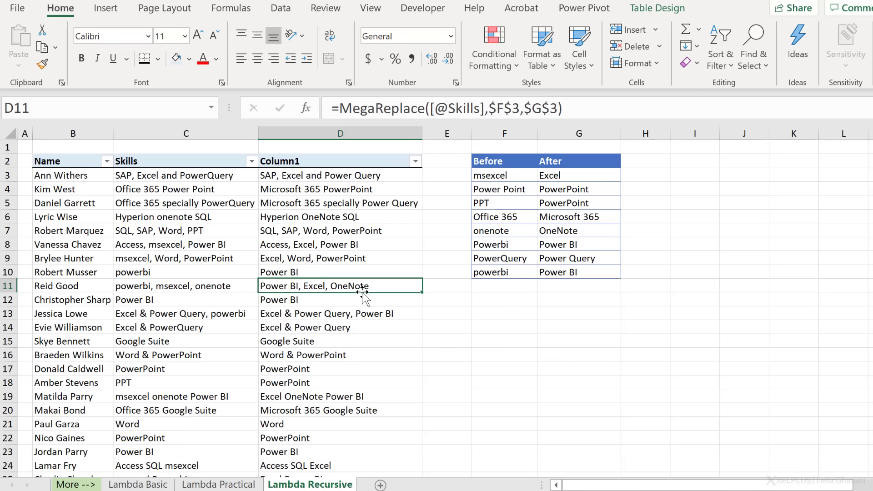
left_click(220, 486)
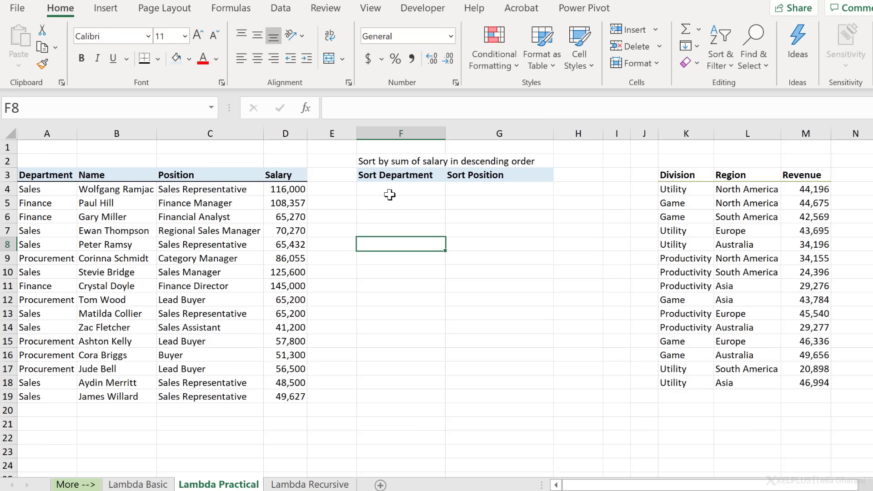
left_click(387, 195)
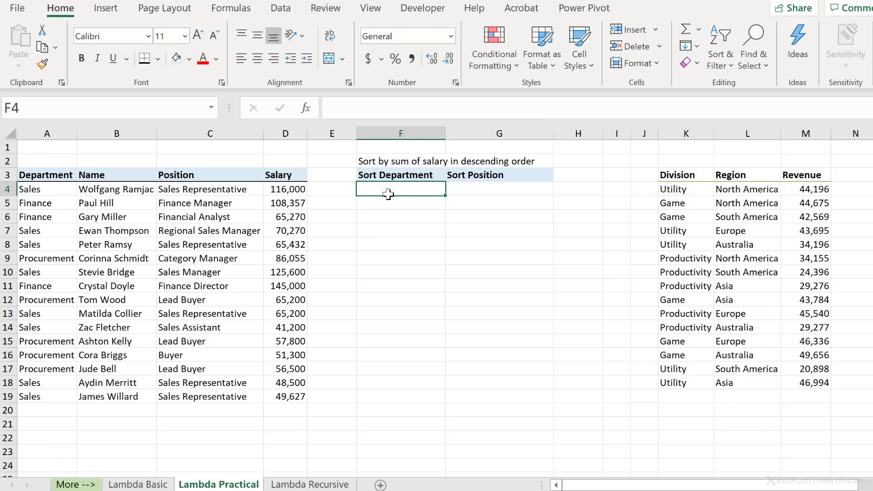
left_click_drag(300, 191, 273, 397)
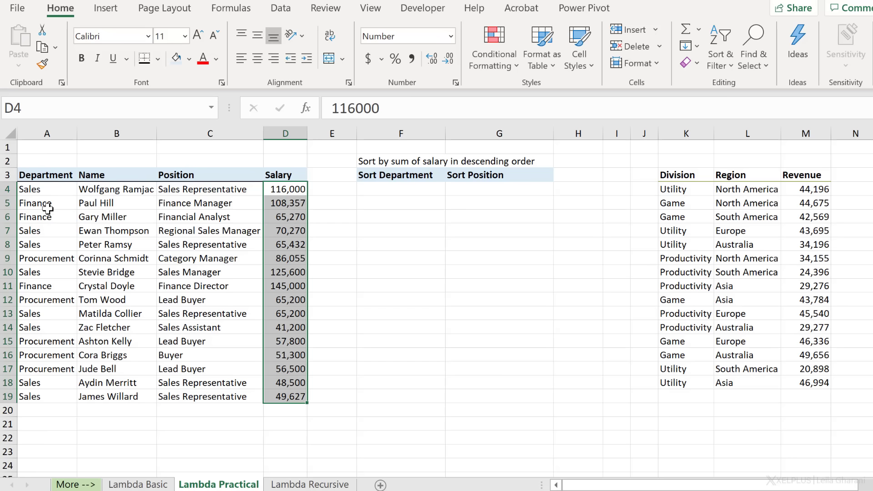
left_click(46, 193)
left_click(35, 274)
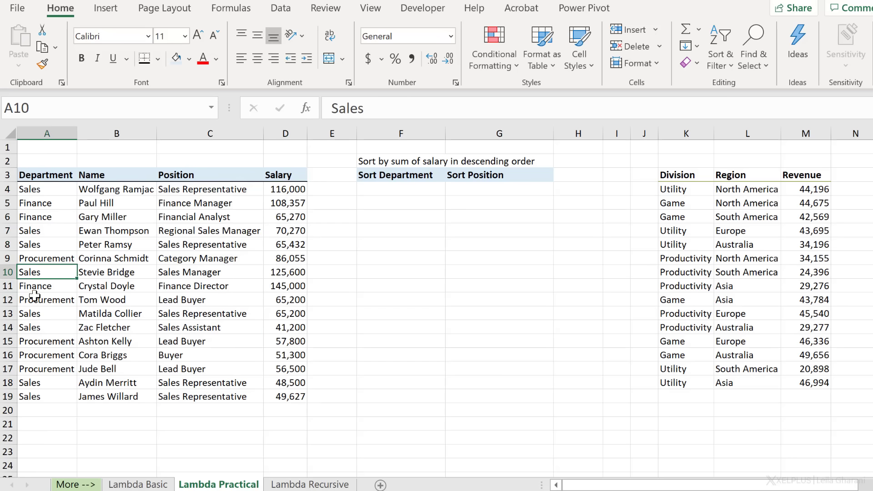
left_click(37, 314)
left_click(36, 339)
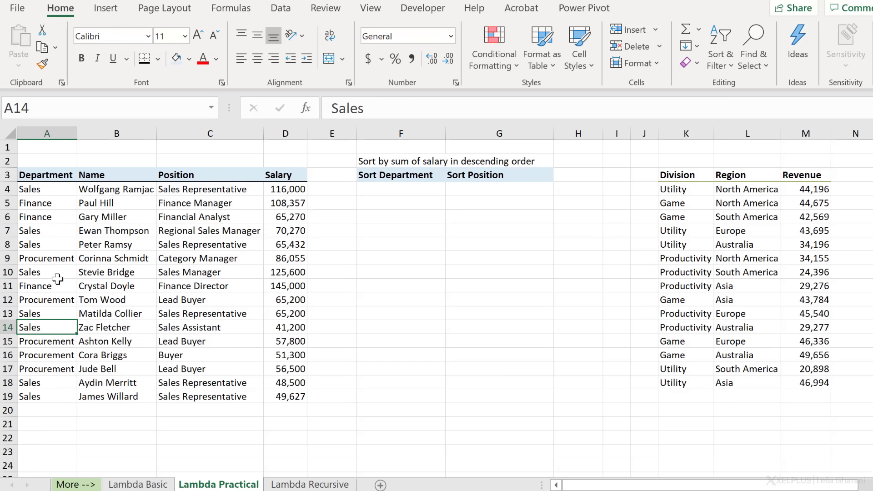
left_click(391, 188)
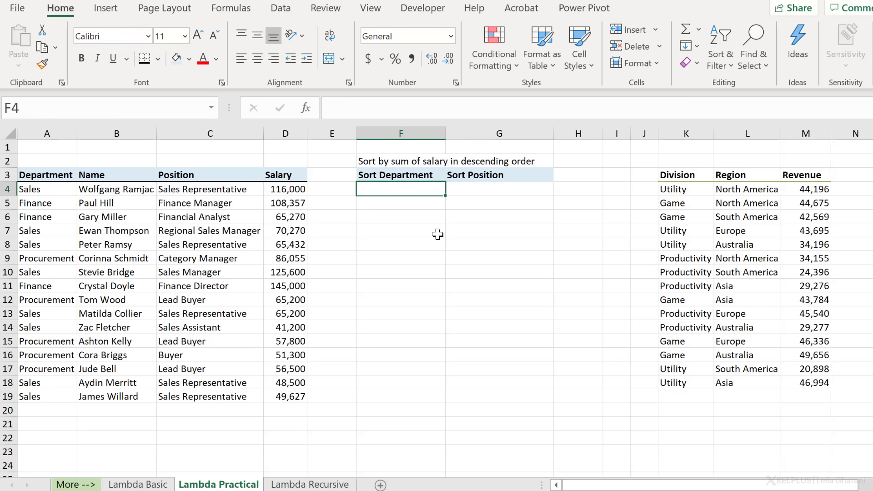
Build =SortBySum(A4:A19,D4:D19 in F4 to sort departments by salaries.
type("=")
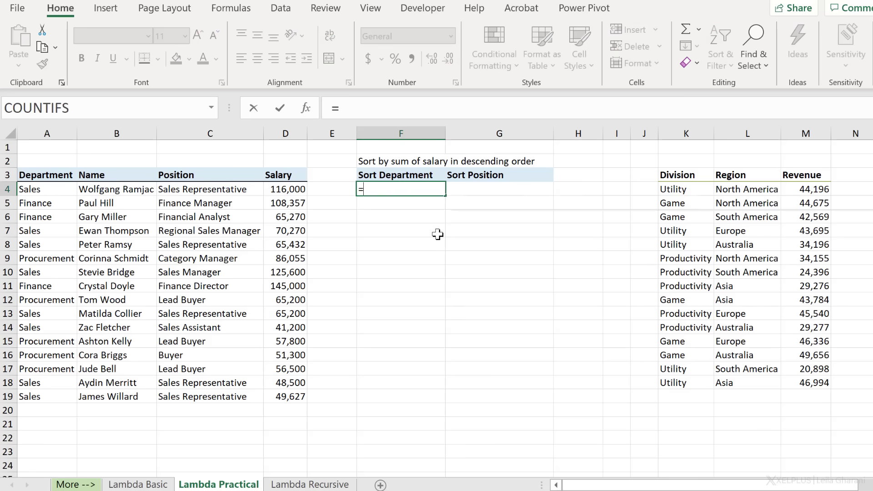
type("sor")
key("Down")
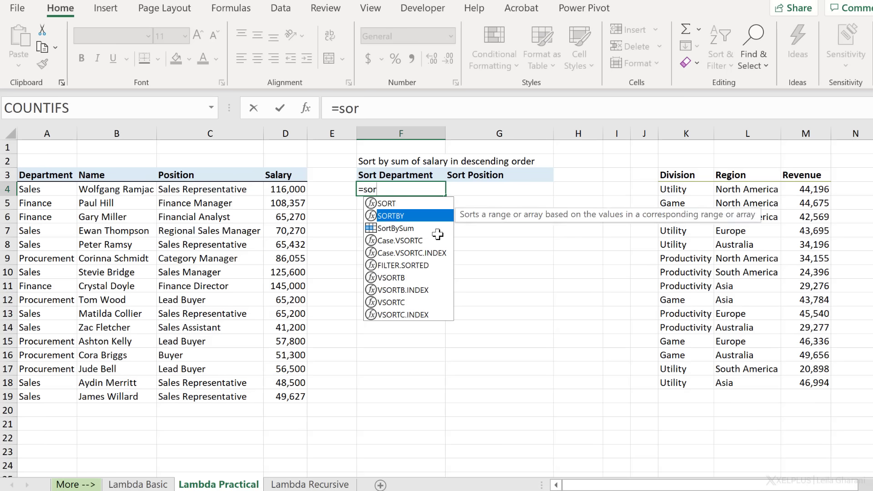
key("Down")
double_click(437, 234)
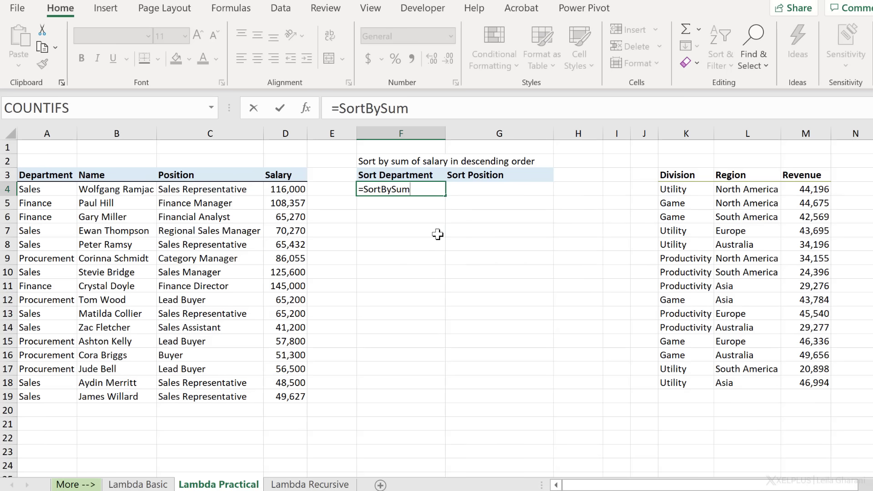
type("(")
left_click_drag(62, 191, 54, 401)
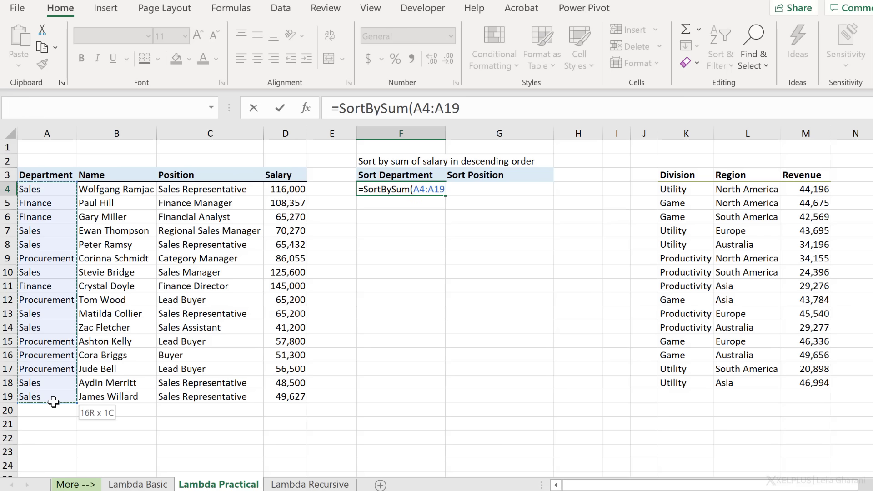
type(",")
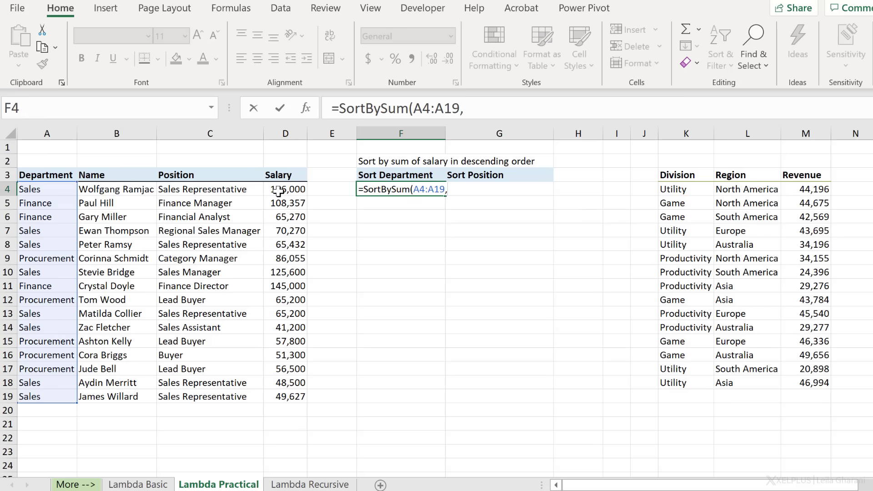
left_click_drag(278, 191, 290, 394)
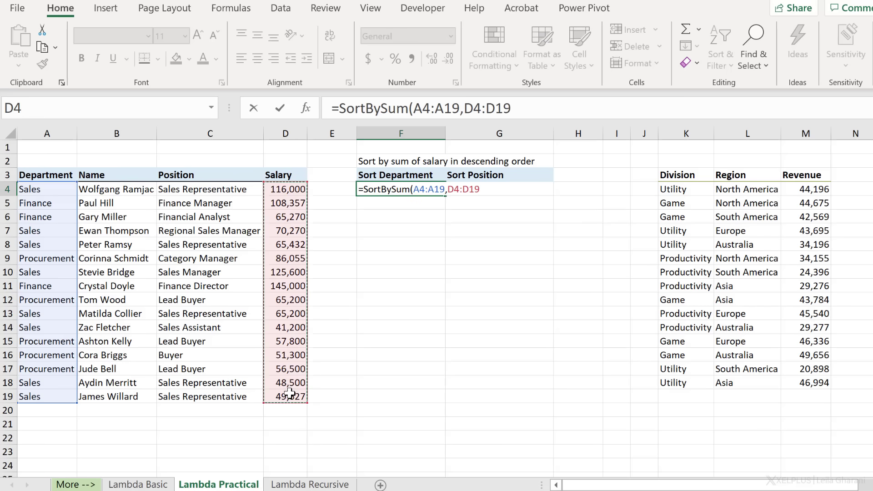
Close and commit the SortBySum formula, listing Sales, Finance, Procurement in F4.
type(")")
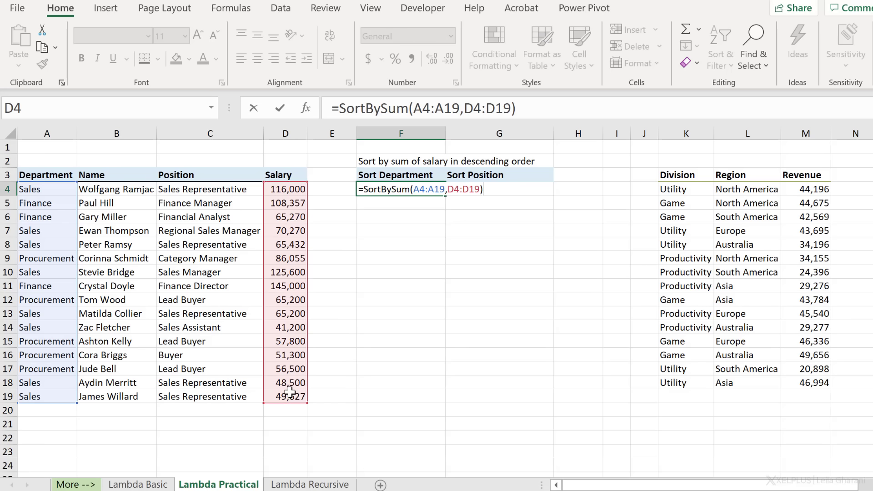
key("Return")
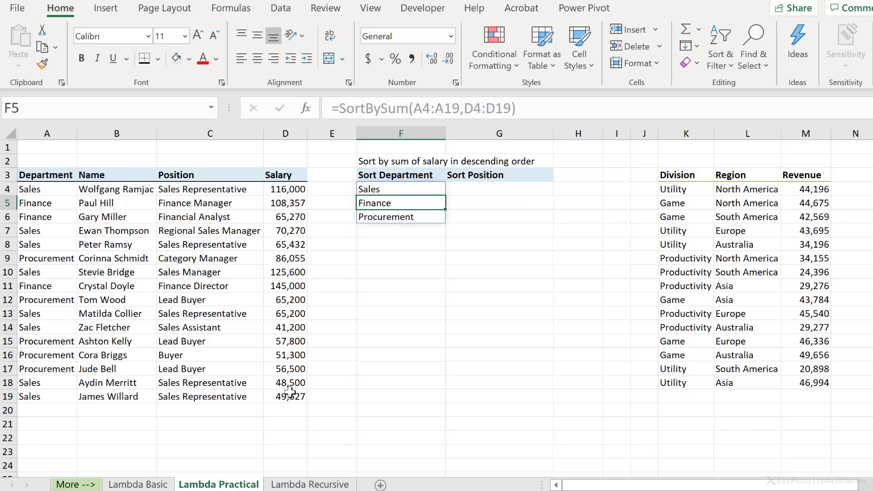
key("Up")
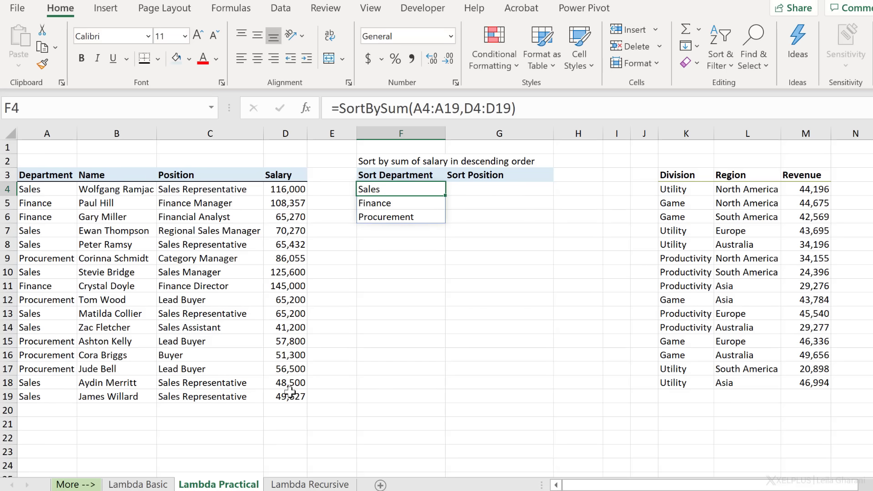
Add a check formula =SUMIFS(D4:D19,A4:A19,F4#) in G4 for department salary totals.
key("Right")
type("=")
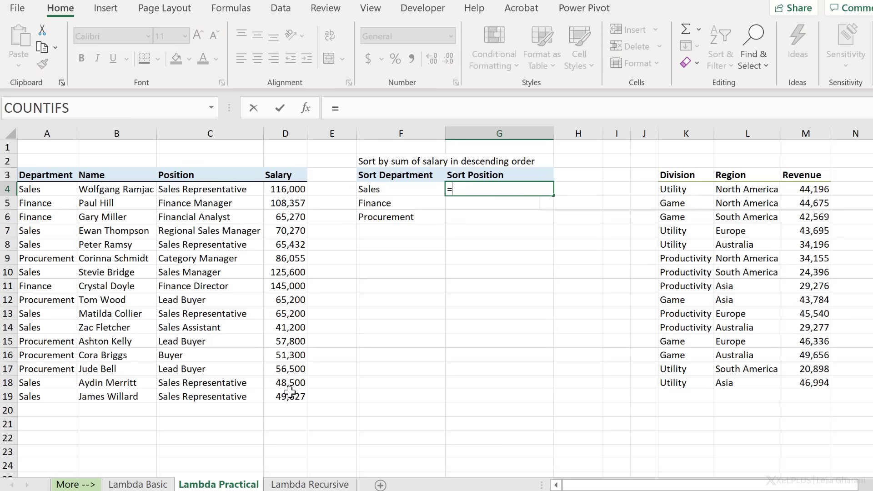
type("sumifs(")
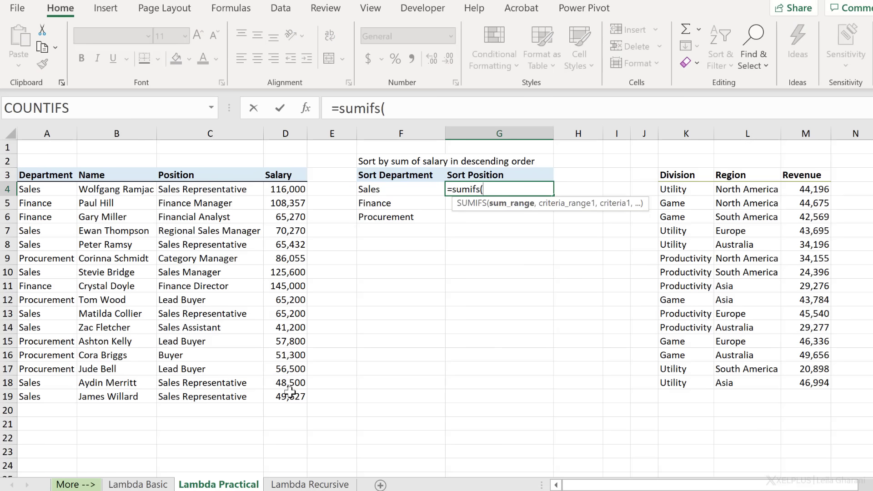
left_click_drag(274, 186, 268, 395)
type(",")
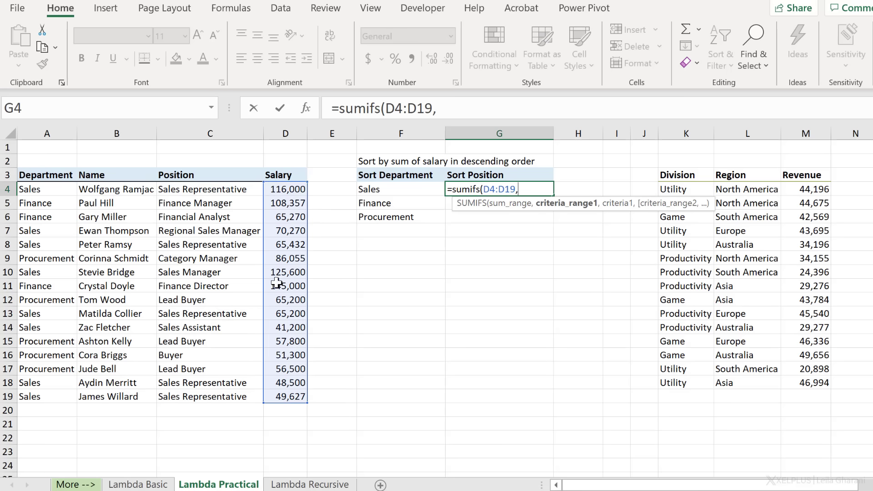
left_click_drag(50, 191, 48, 396)
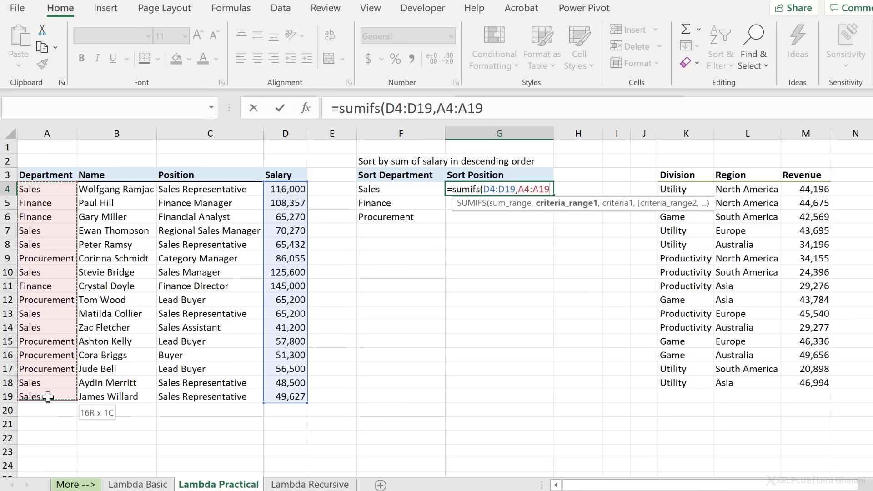
type(",")
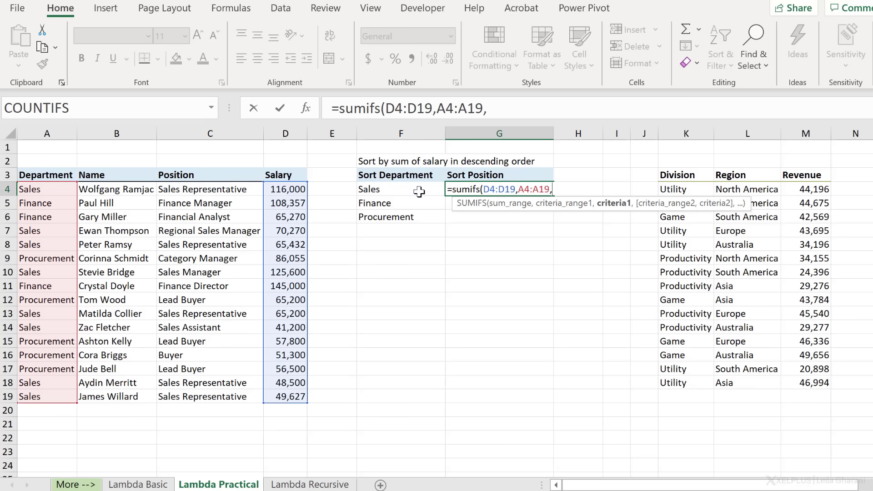
left_click(419, 190)
type("#")
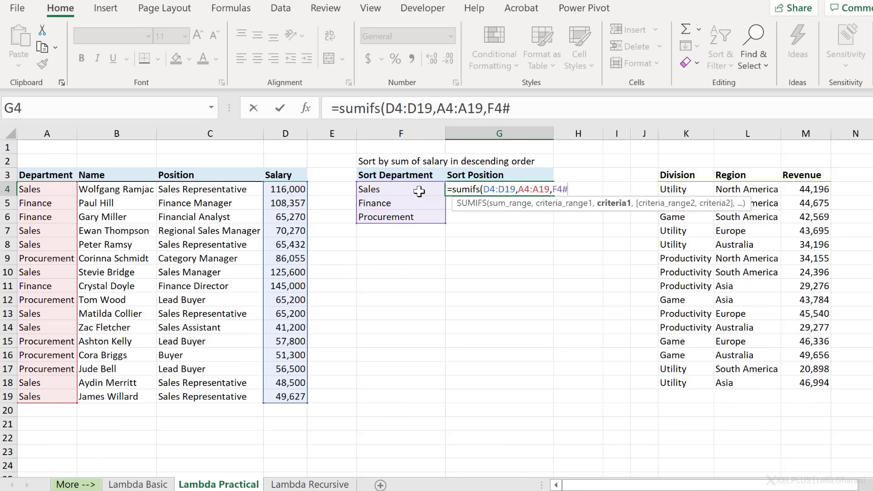
type(")")
key("Return")
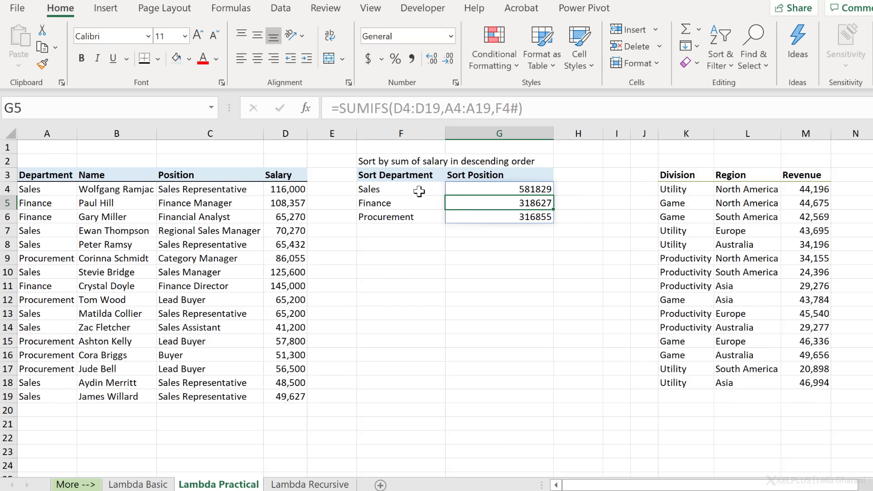
Review the salary totals, then delete the temporary SUMIFS check from G4.
key("Up")
key("Down")
key("Up")
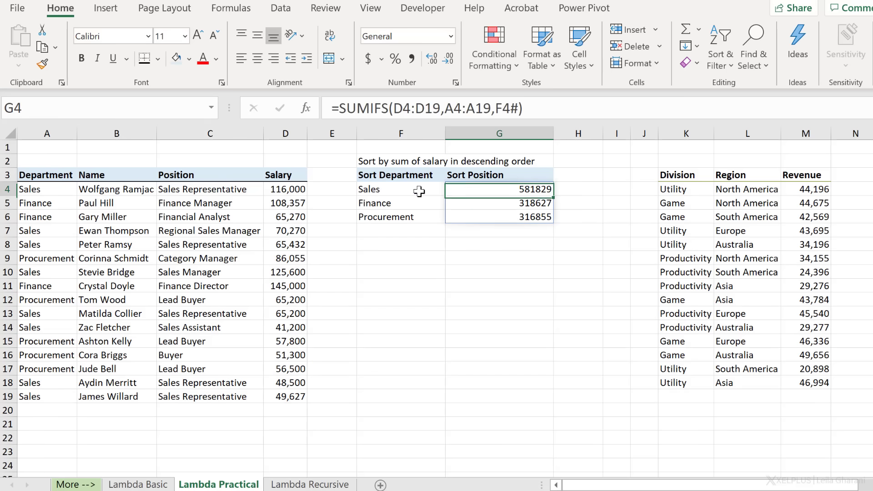
key("Delete")
key("Left")
key("Right")
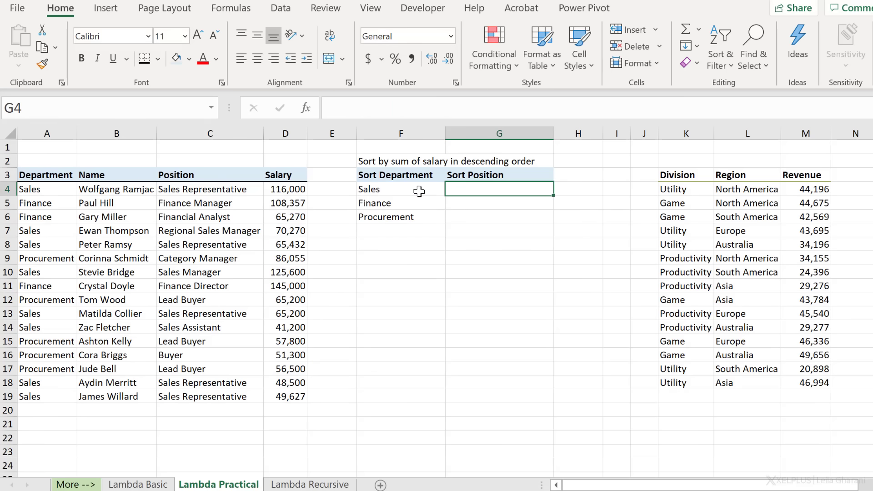
Enter =SortBySum(C4:C19,D4:D19) in G4 to rank positions by total salary.
key("F2")
type("=")
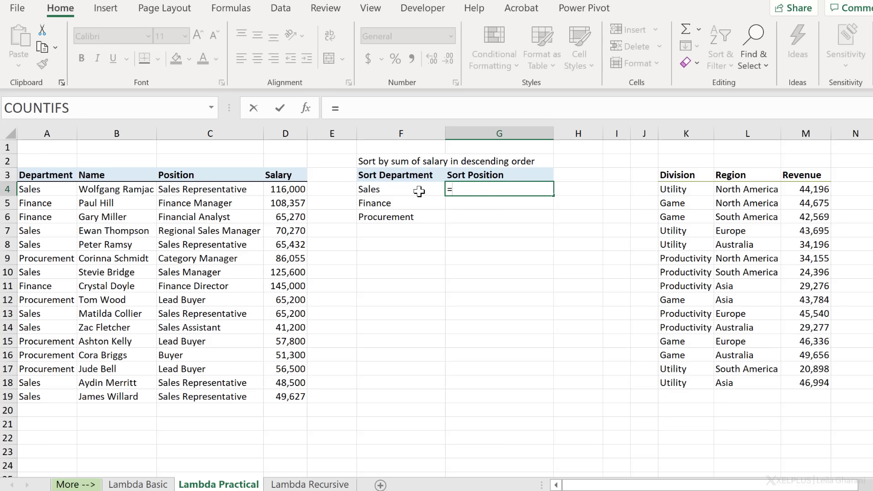
type("so")
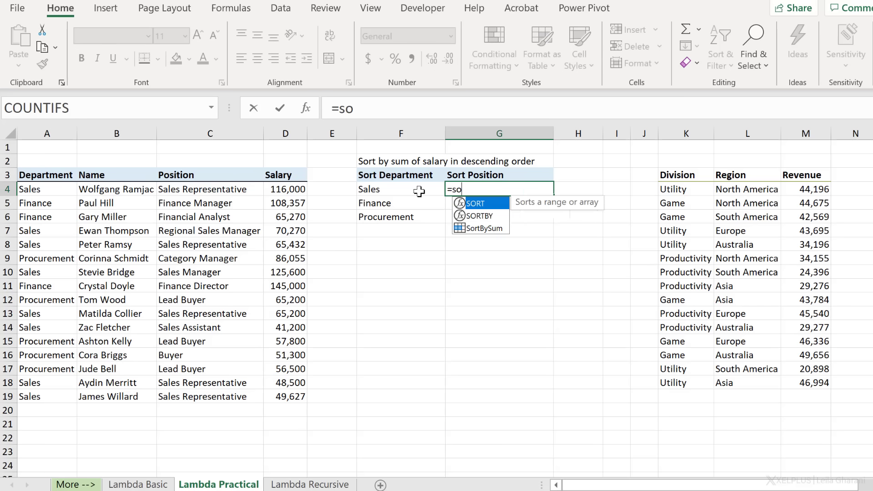
type("rt")
key("Down")
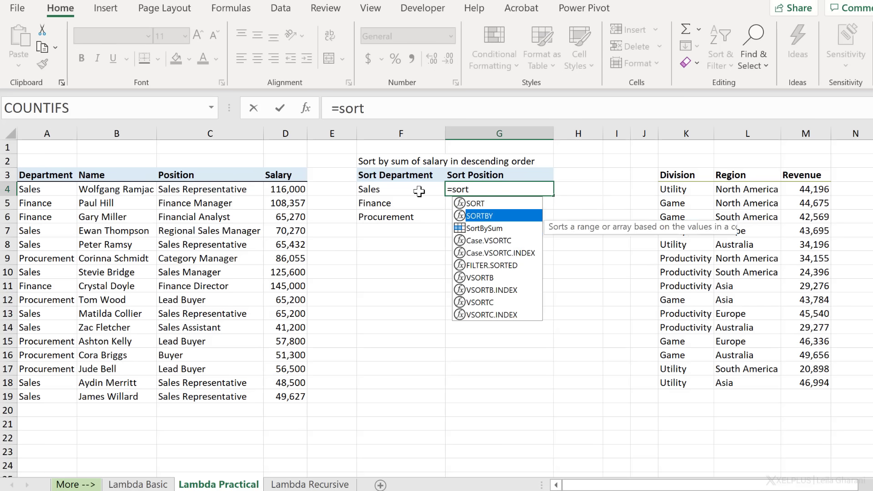
key("Down")
key("Tab")
type("(")
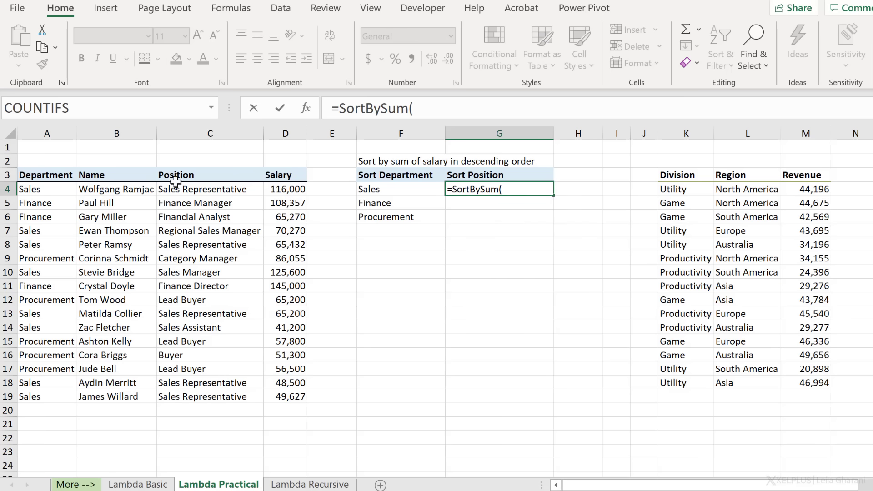
left_click_drag(192, 188, 191, 395)
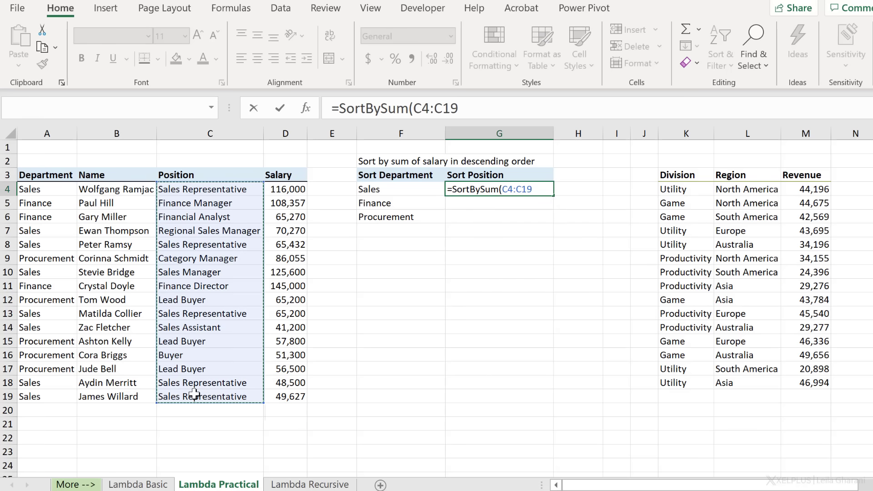
type(",")
left_click_drag(276, 191, 279, 394)
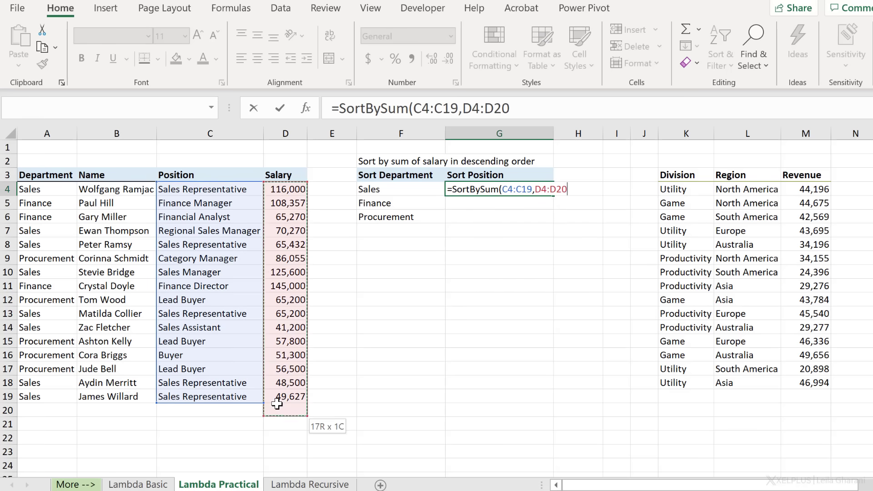
type(")")
key("Return")
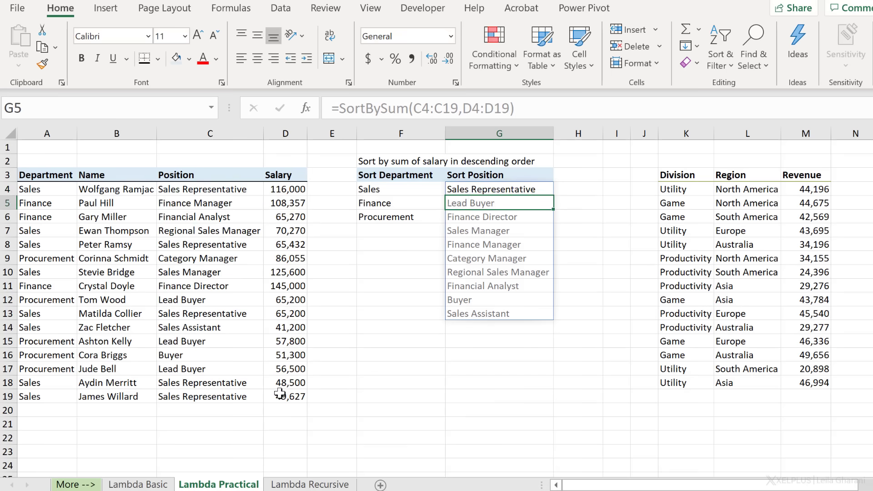
key("Up")
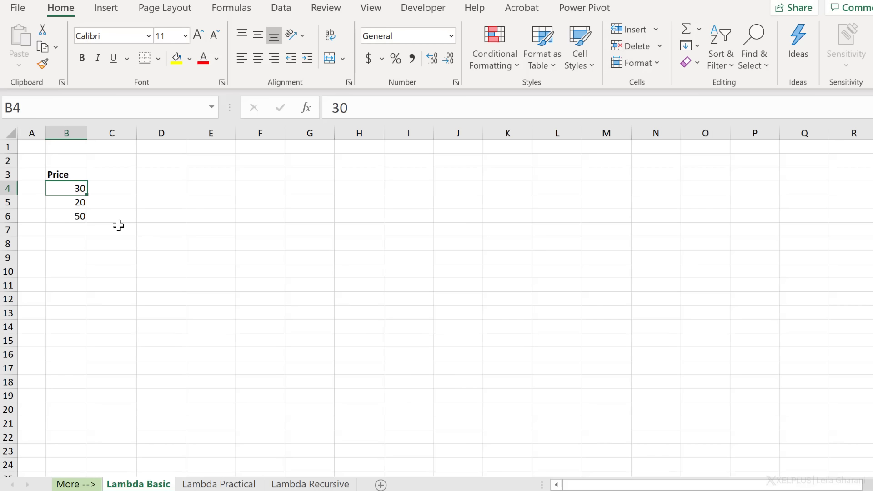
Enter =B4*(1-30%) in C4 and fill it down to C6.
key("Right")
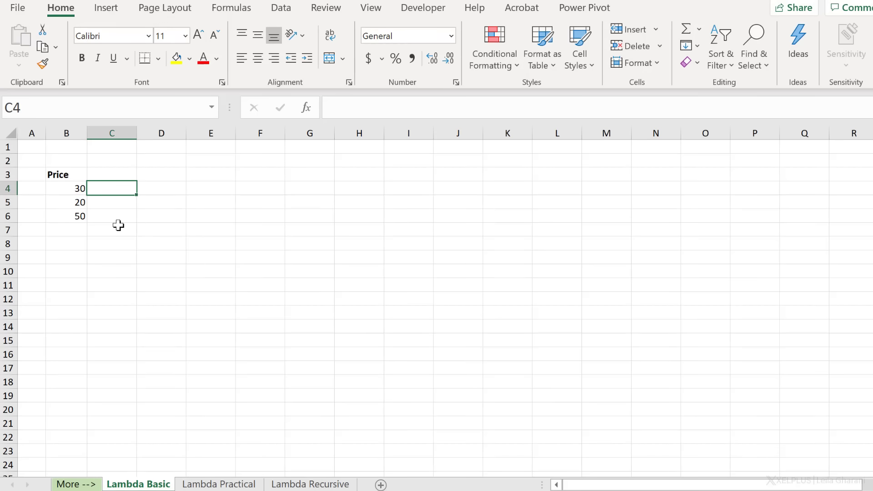
type("=")
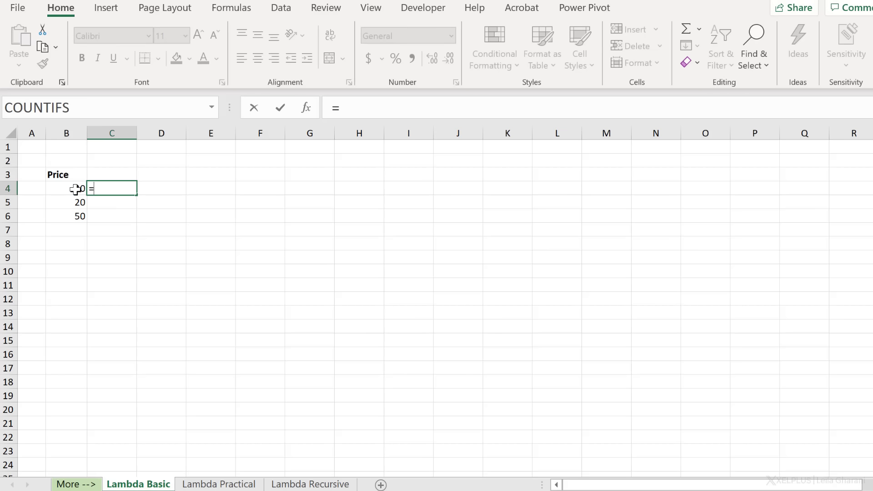
left_click(75, 190)
type("*")
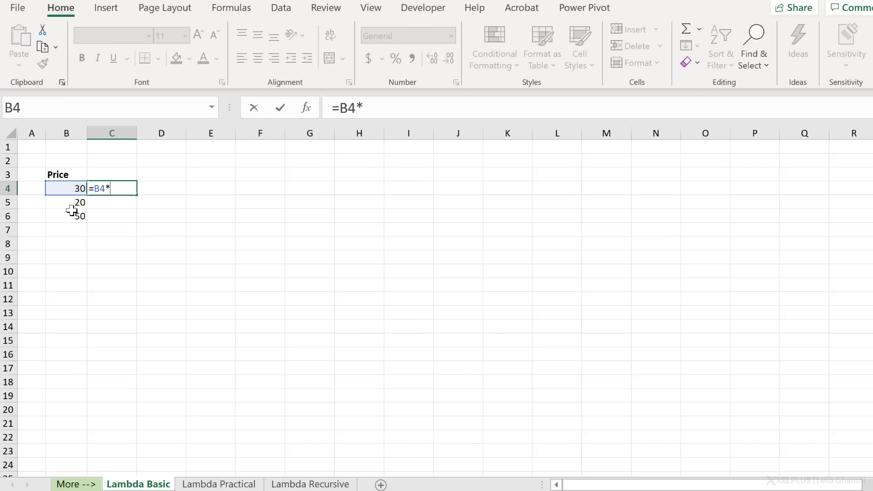
type("(")
type("1-3")
type("0%")
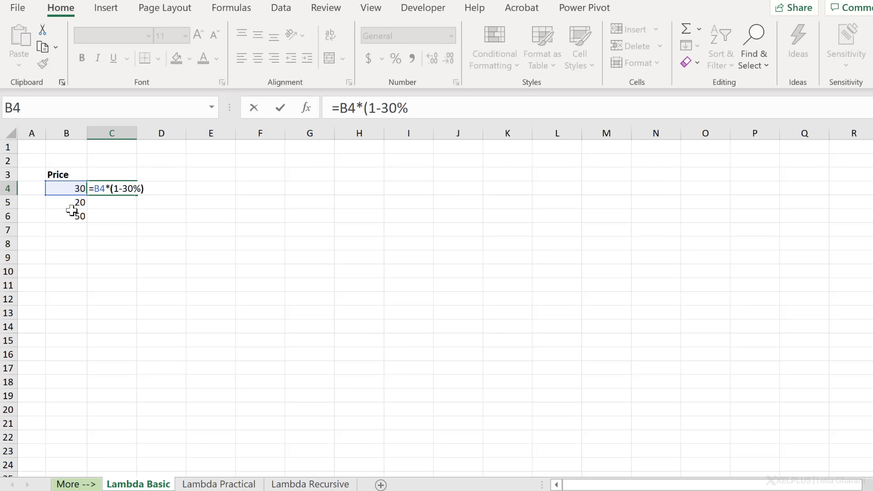
type(")")
key("Return")
left_click(120, 183)
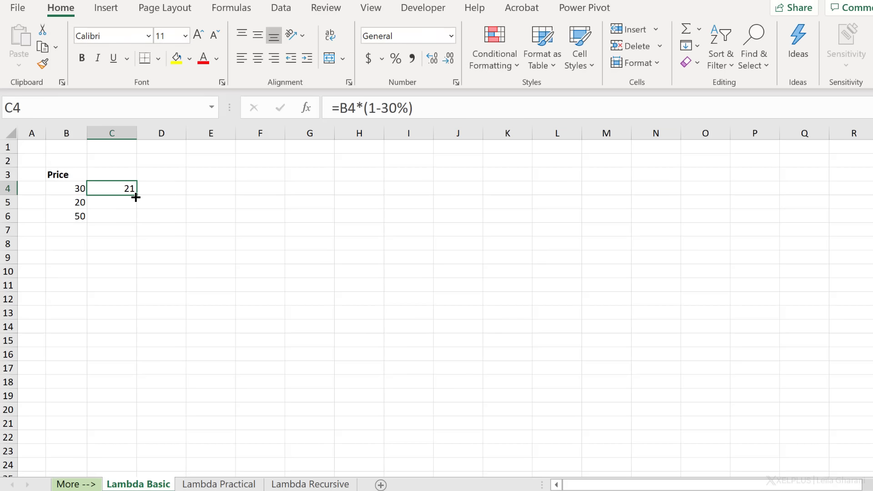
left_click_drag(136, 196, 125, 225)
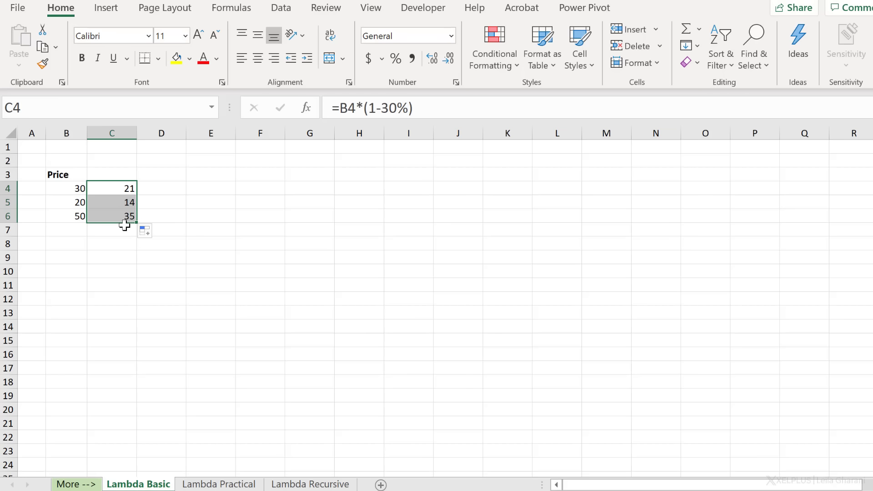
left_click(114, 189)
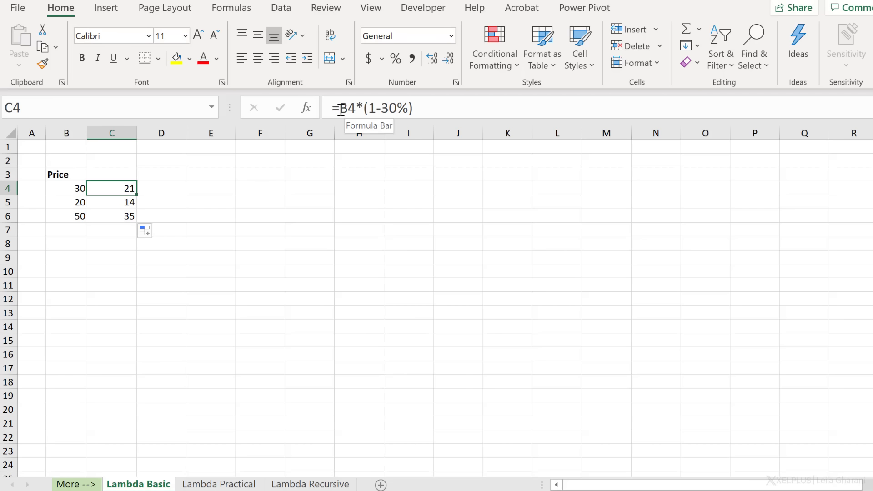
Rewrite C4 as =LAMBDA(a*(1-30%), replacing the B4 reference with a.
left_click(341, 110)
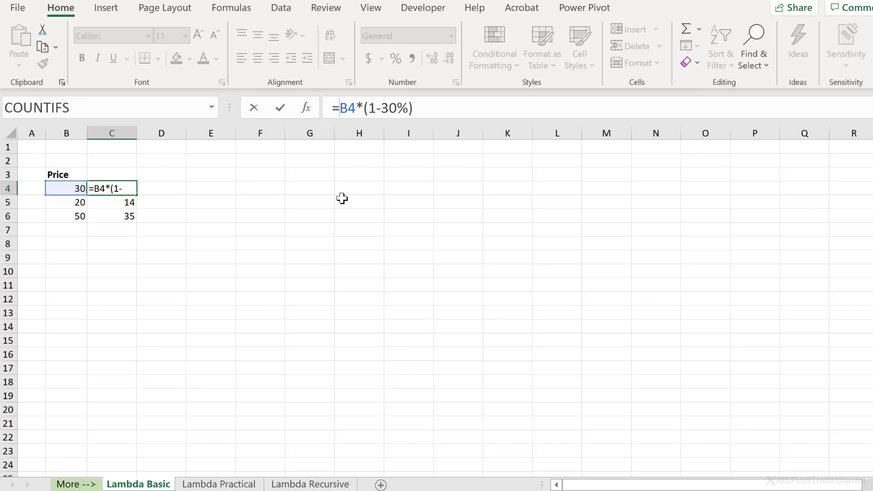
type("la")
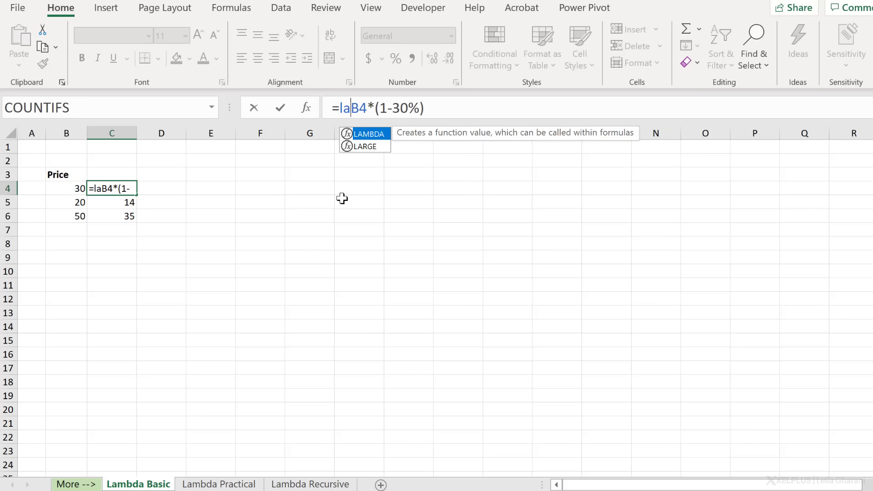
key("Tab")
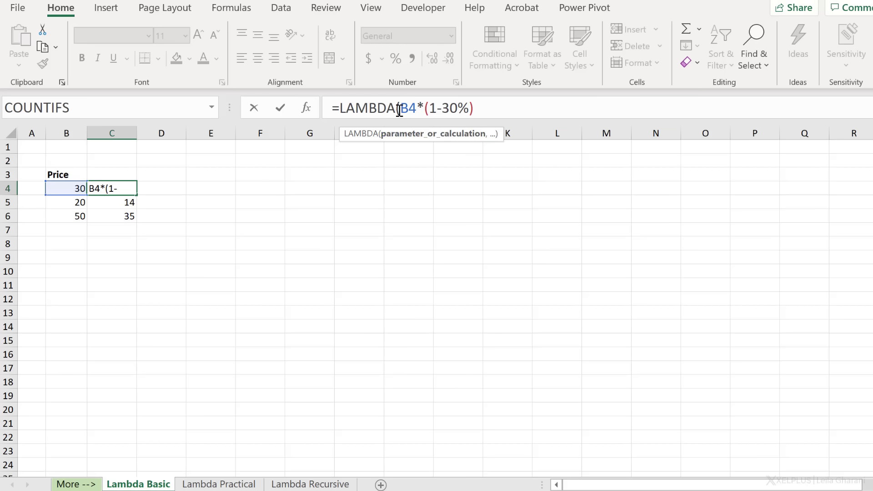
left_click_drag(401, 108, 416, 112)
left_click(417, 105)
left_click_drag(418, 105, 402, 105)
type("a")
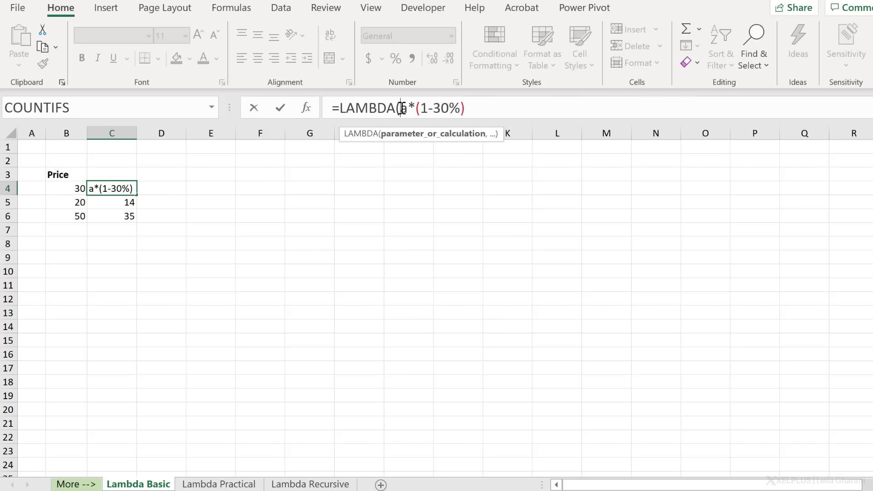
Declare parameter a and close the brackets, making C4 =LAMBDA(a,a*(1-30%)).
left_click_drag(401, 109, 460, 108)
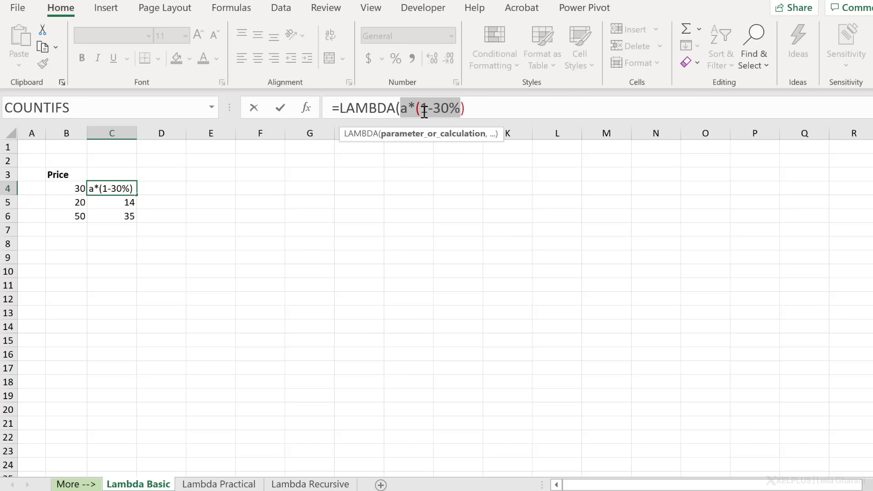
left_click(400, 109)
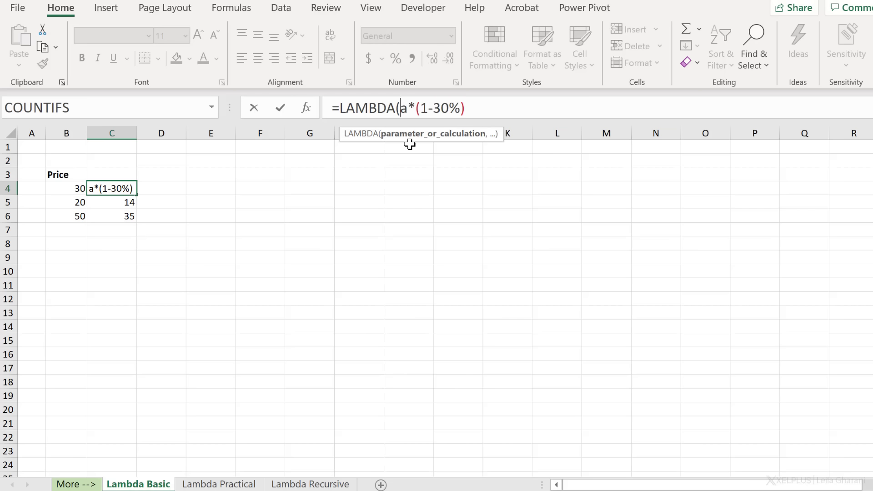
type("a")
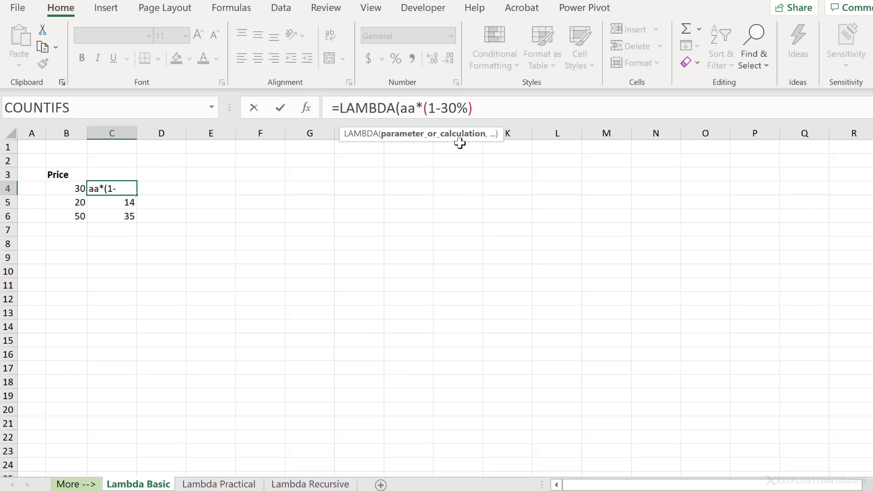
type(",")
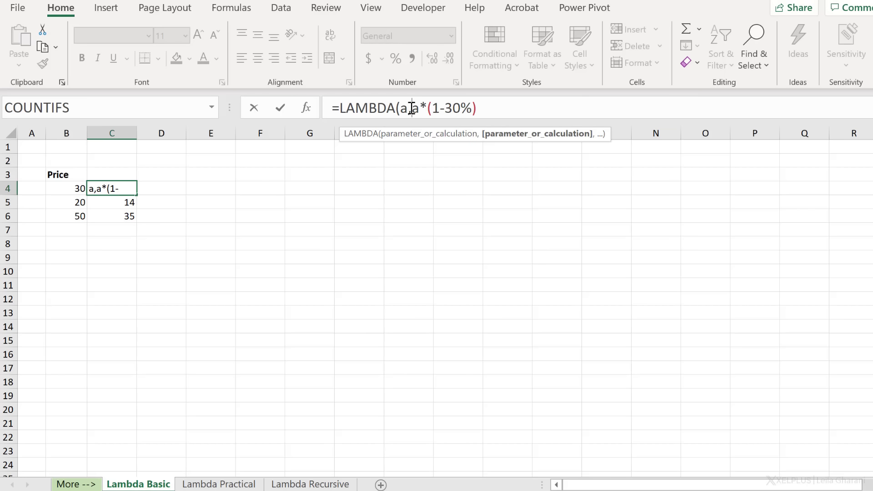
left_click_drag(413, 109, 473, 104)
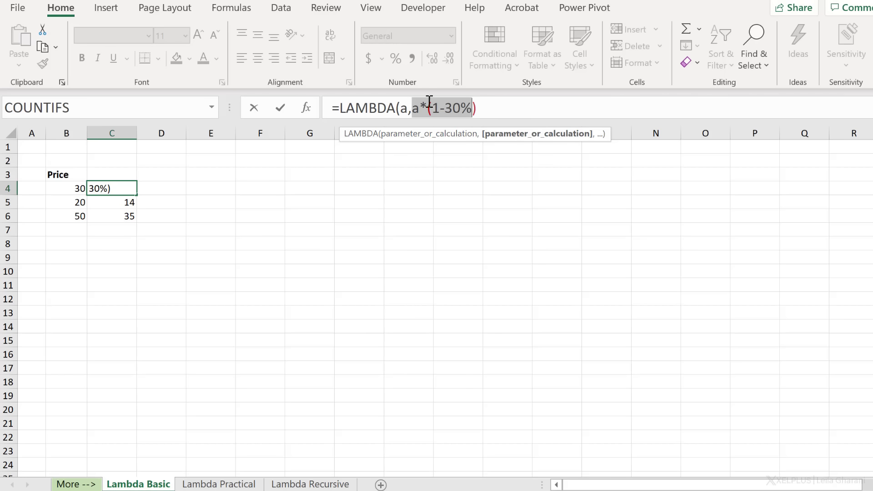
left_click(487, 106)
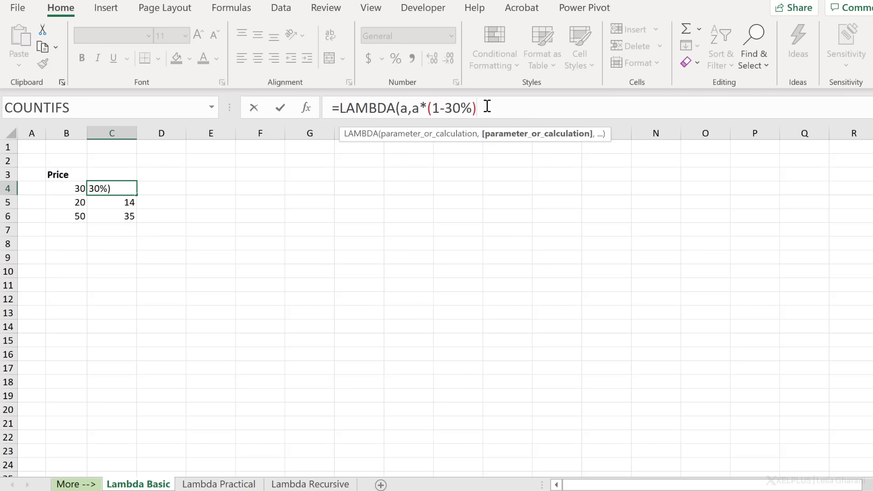
type(")")
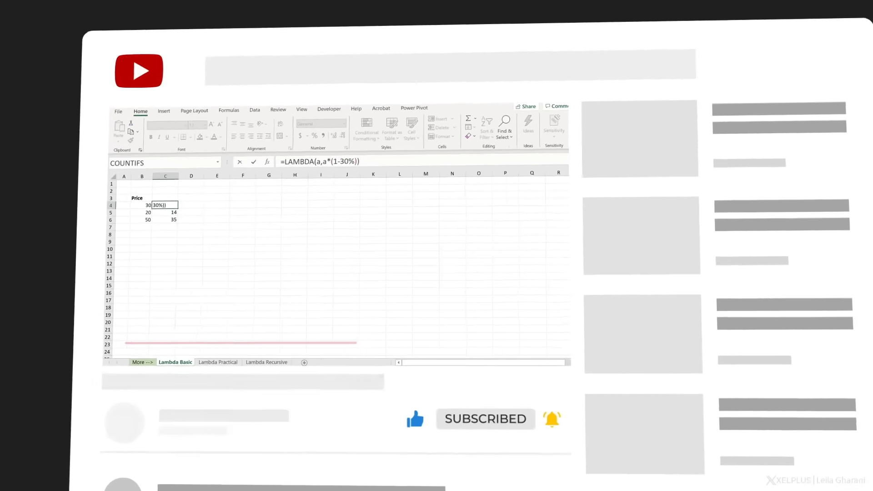
Fix the #CALC! error by appending (B4), so =LAMBDA(a,a*(1-30%))(B4) returns 21.
key("Return")
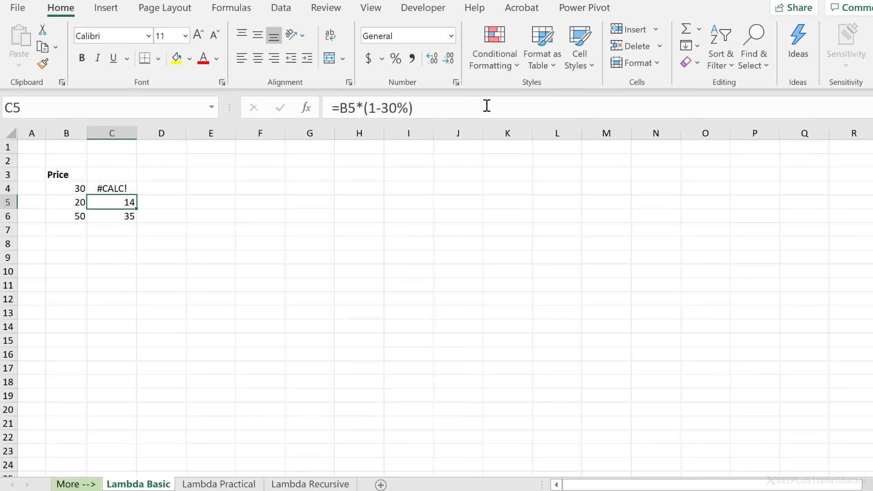
left_click(112, 185)
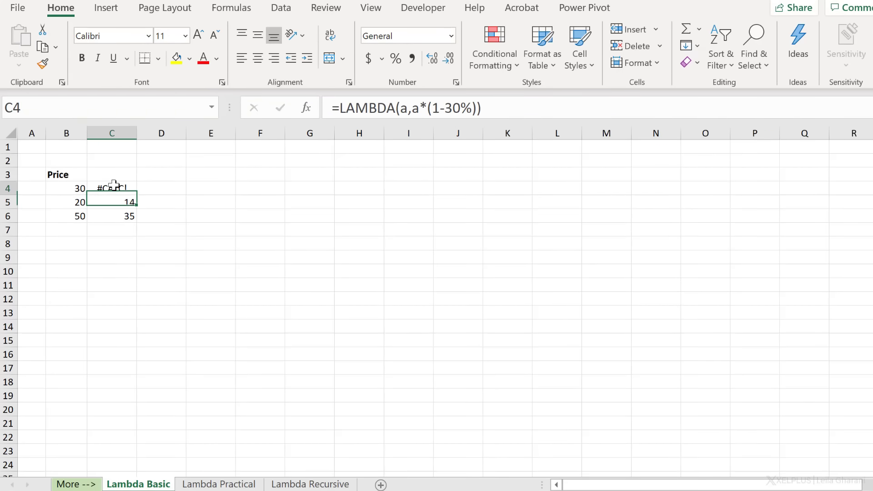
left_click(491, 109)
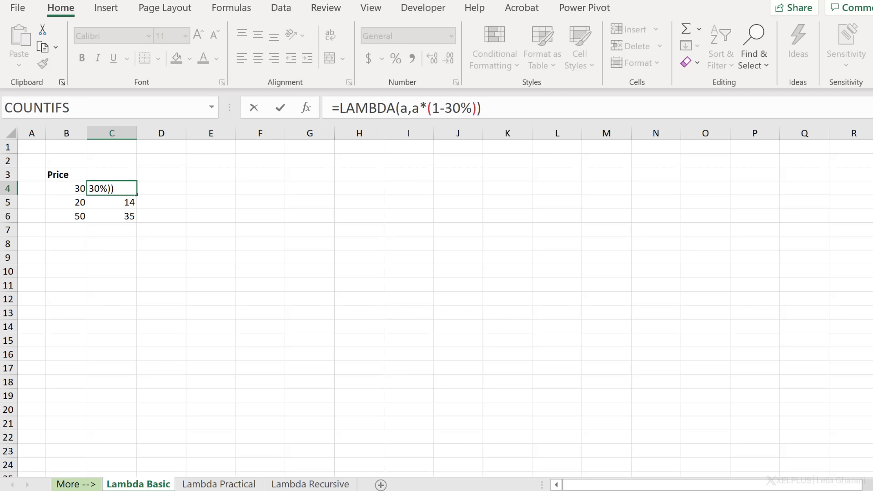
type("(")
left_click(67, 189)
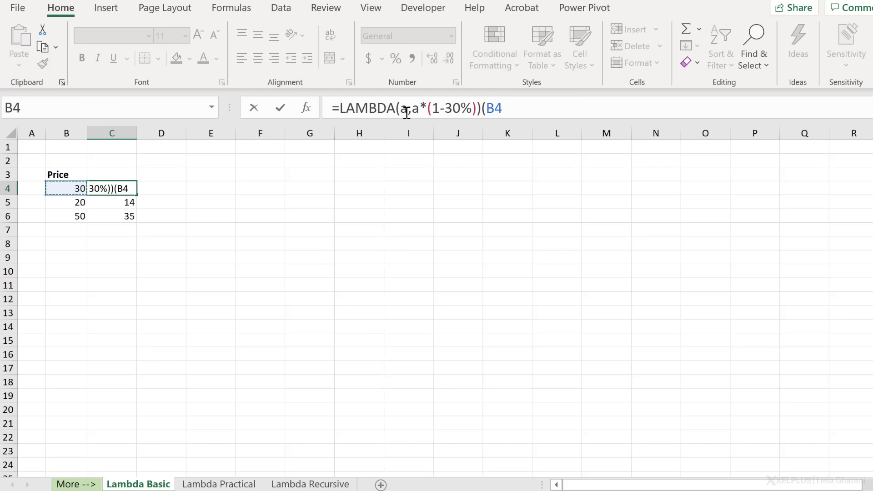
type(")")
key("Return")
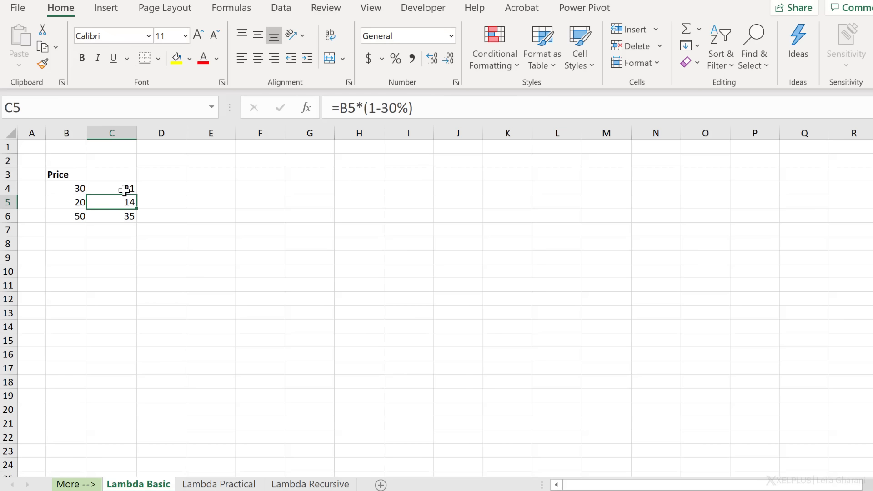
Fill the LAMBDA formula down to C6 and highlight its definition in the formula bar.
left_click(127, 188)
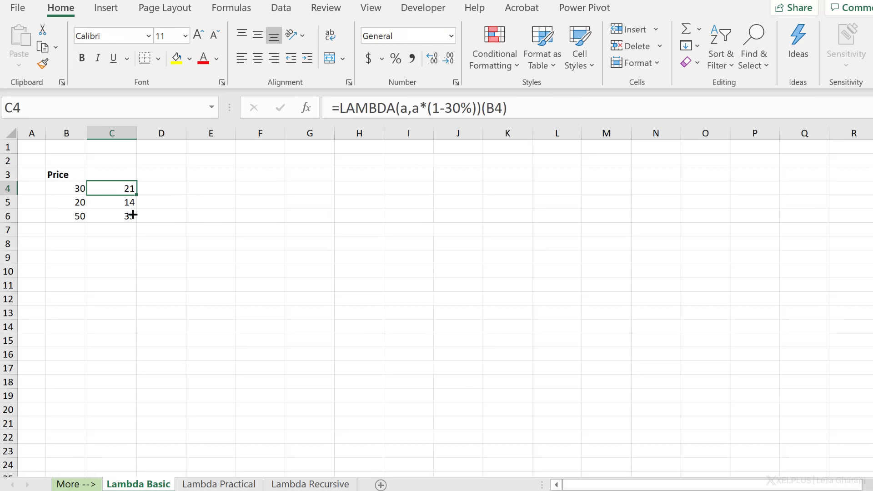
left_click_drag(135, 196, 132, 217)
left_click(114, 194)
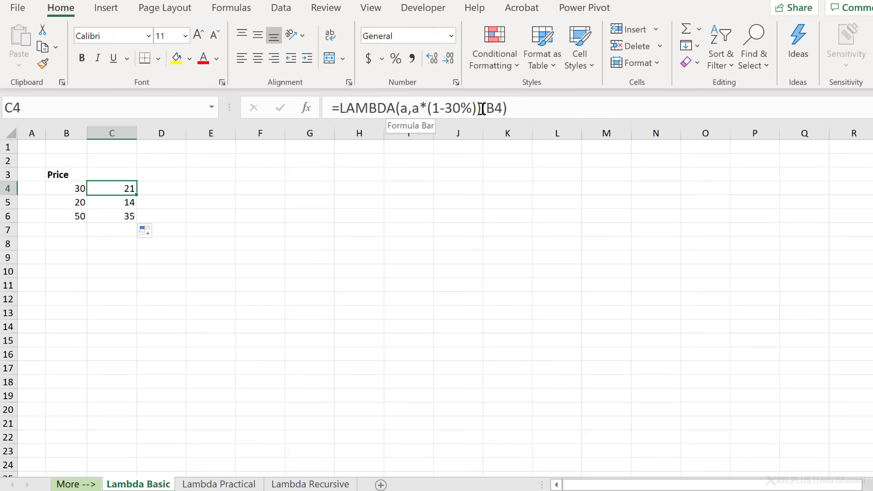
left_click_drag(482, 109, 340, 110)
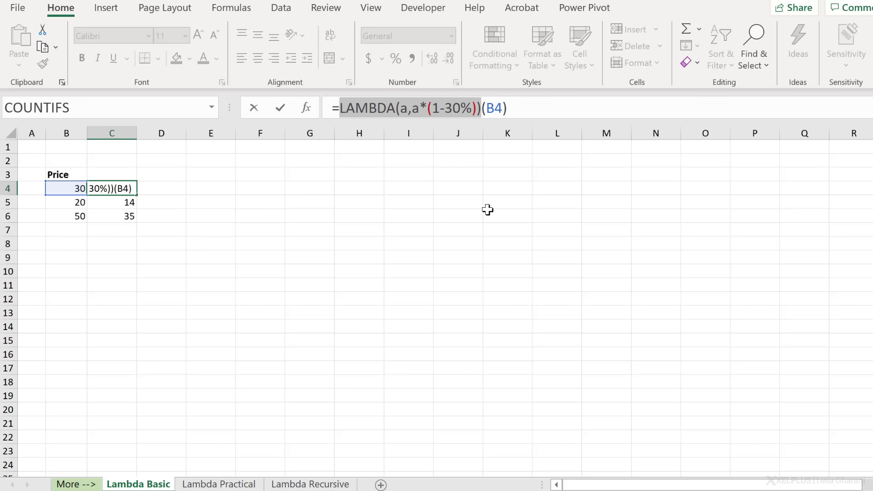
Replace 30% with a second parameter b, making C4 =LAMBDA(a,b,a*(1-b))(B4).
left_click(415, 106)
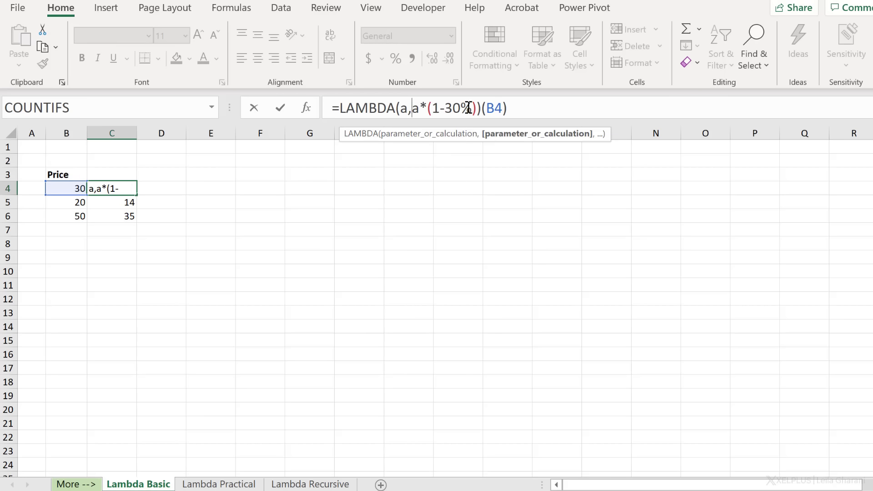
left_click_drag(473, 108, 449, 105)
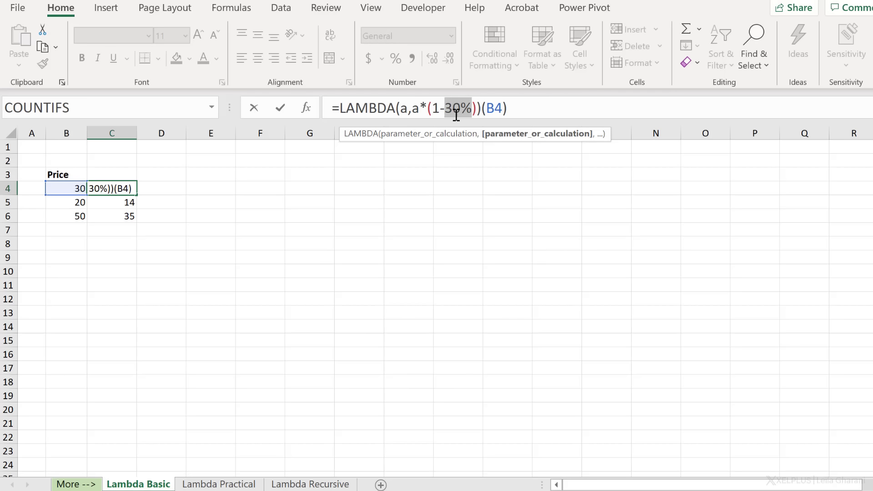
type("b")
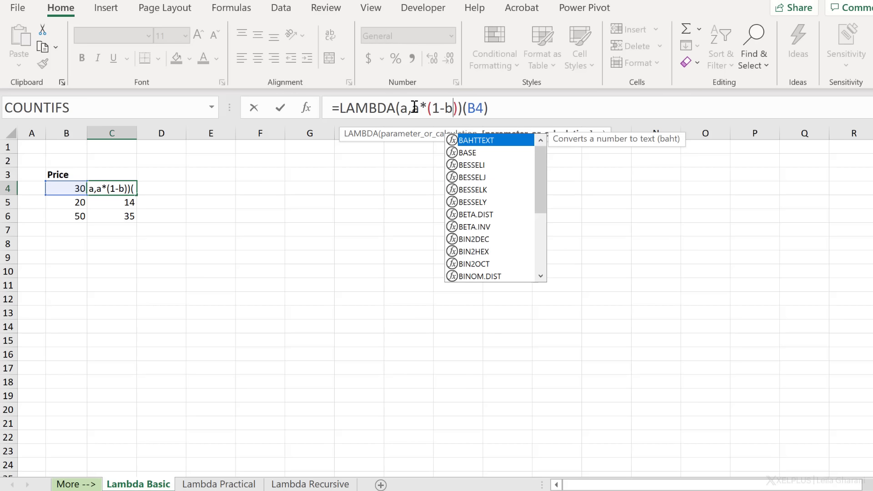
left_click_drag(413, 108, 458, 109)
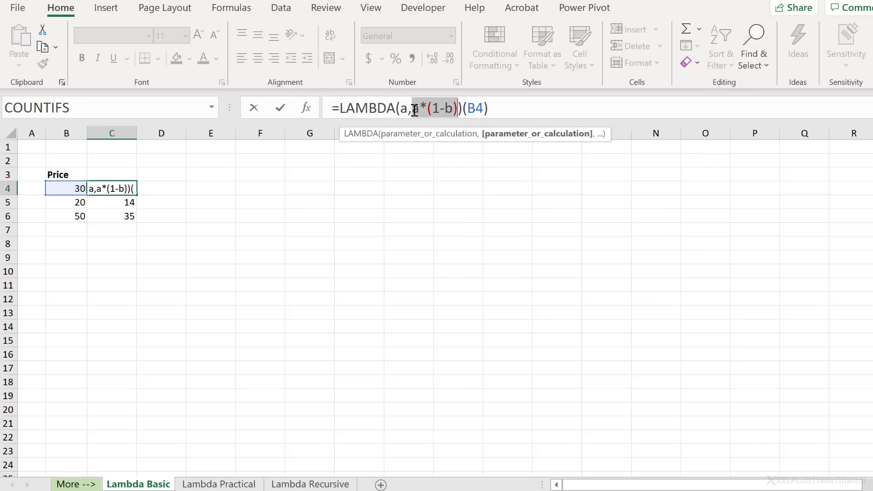
left_click(412, 109)
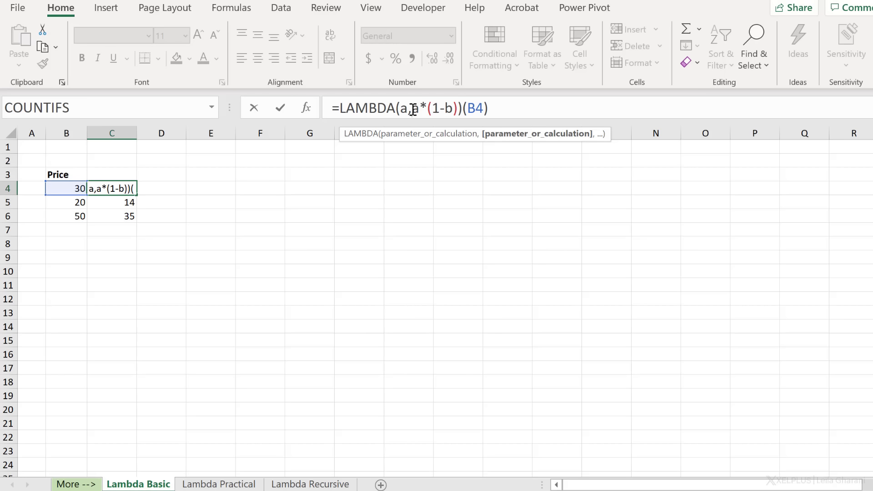
type("b")
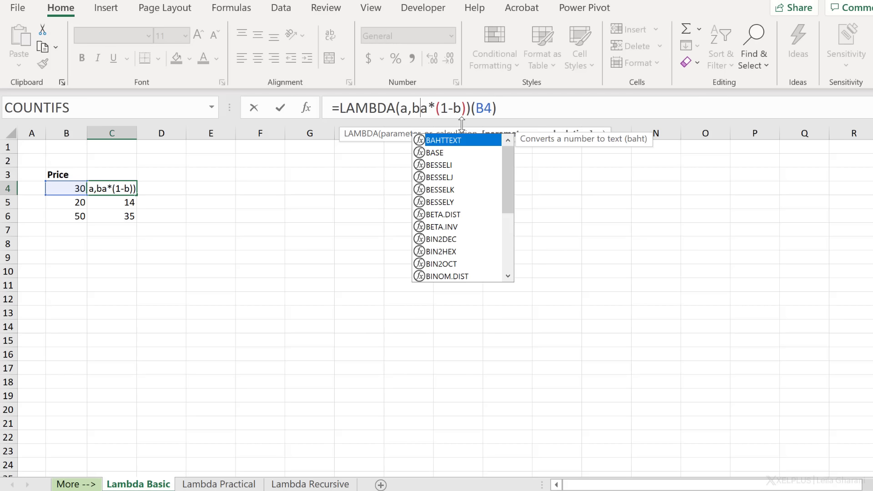
type(",")
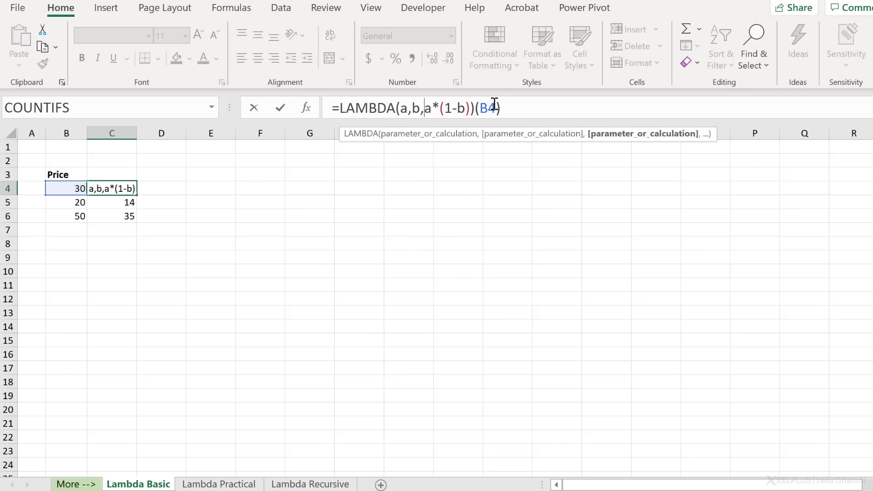
left_click(509, 107)
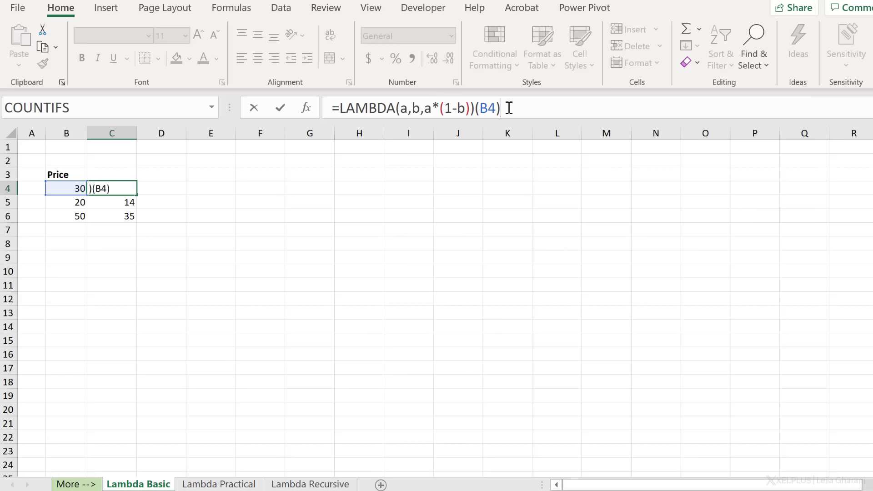
left_click(475, 109)
key("Return")
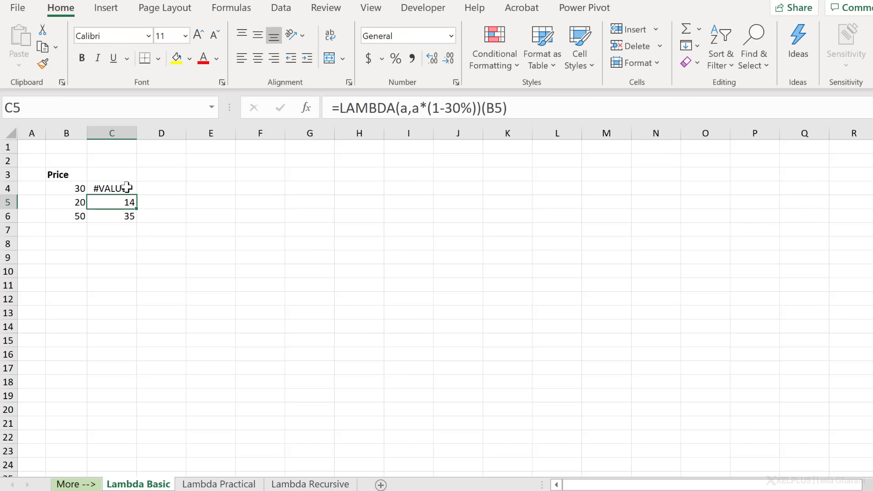
Supply 30% as the second argument to clear #VALUE!, giving =LAMBDA(a,b,a*(1-b))(B4,30%).
left_click(126, 187)
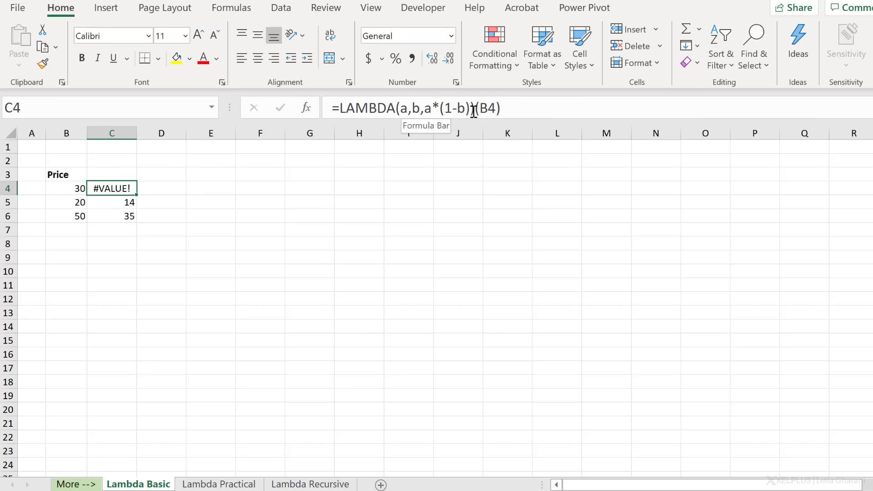
left_click(495, 108)
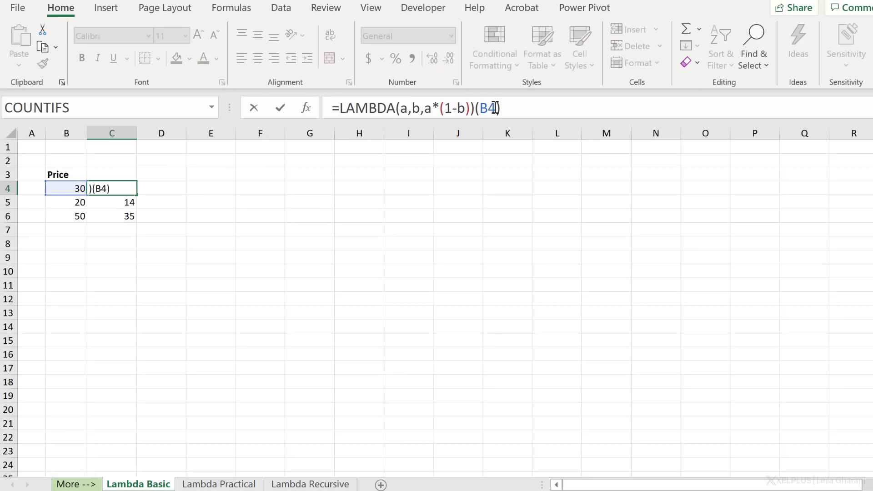
type(",")
type("30")
type("%")
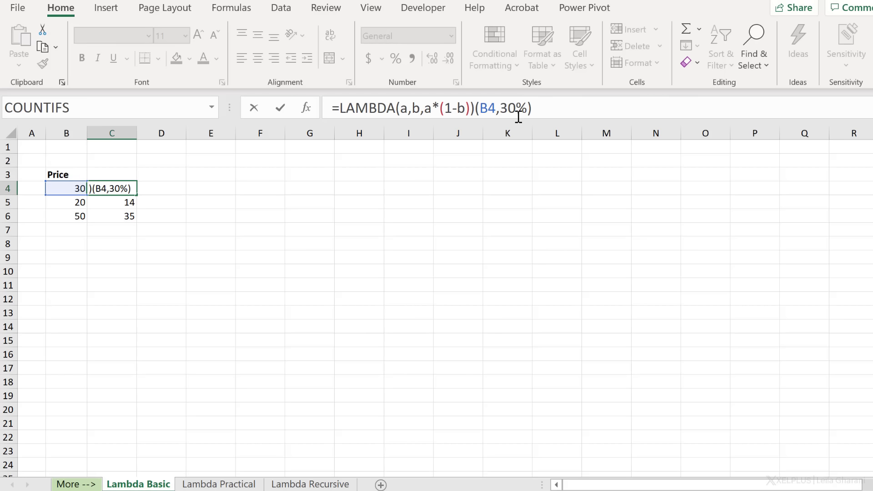
key("Return")
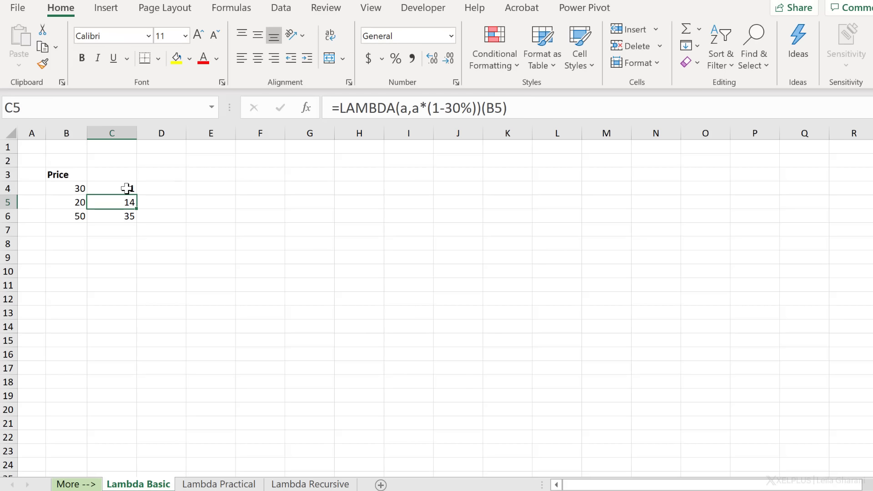
Fill the two-parameter discount formula from C4 down to C6.
left_click(126, 189)
double_click(137, 195)
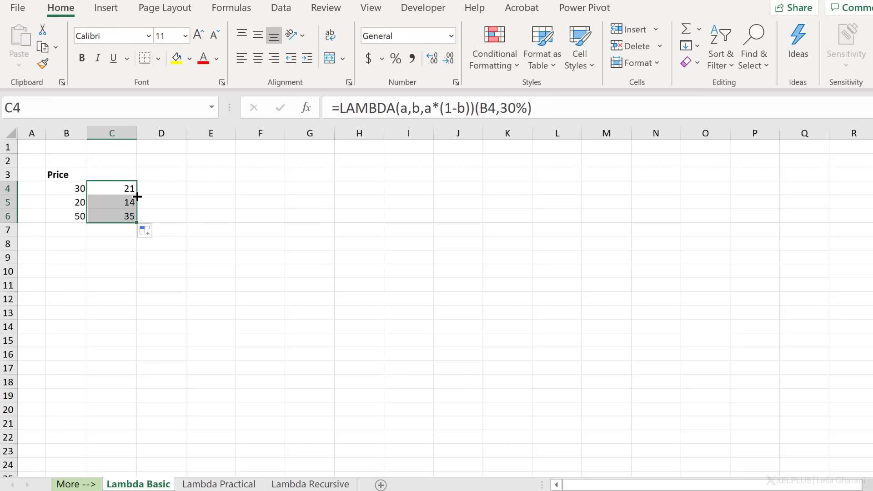
left_click(122, 215)
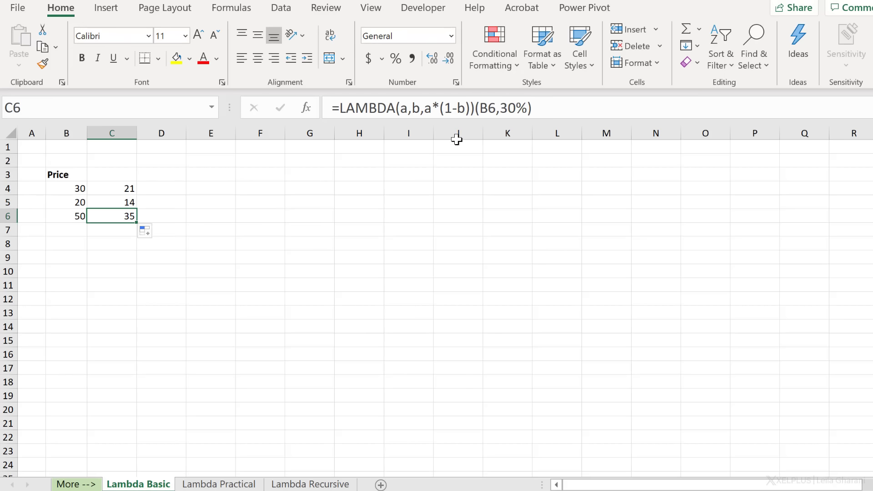
Copy the LAMBDA(a,b,a*(1-b)) definition from C6's formula, leaving it unchanged.
left_click(475, 107)
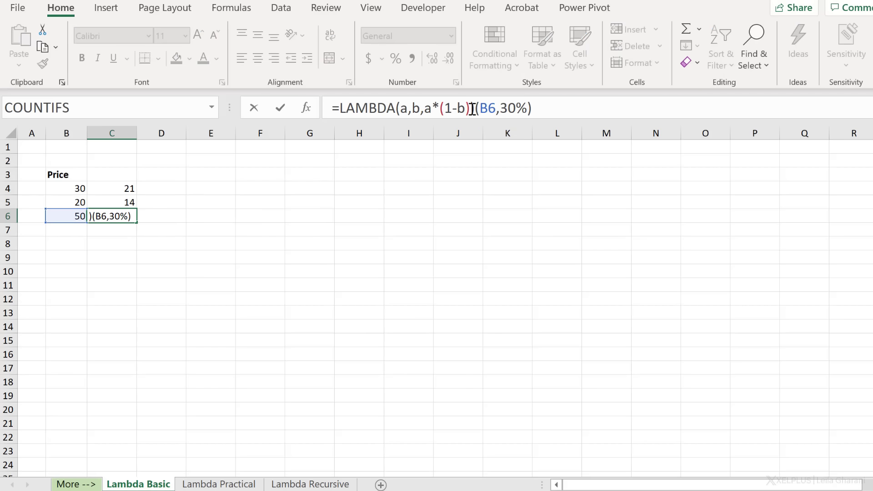
mouse_move(475, 108)
left_mouse_down()
mouse_move(331, 107)
mouse_move(475, 109)
left_mouse_up()
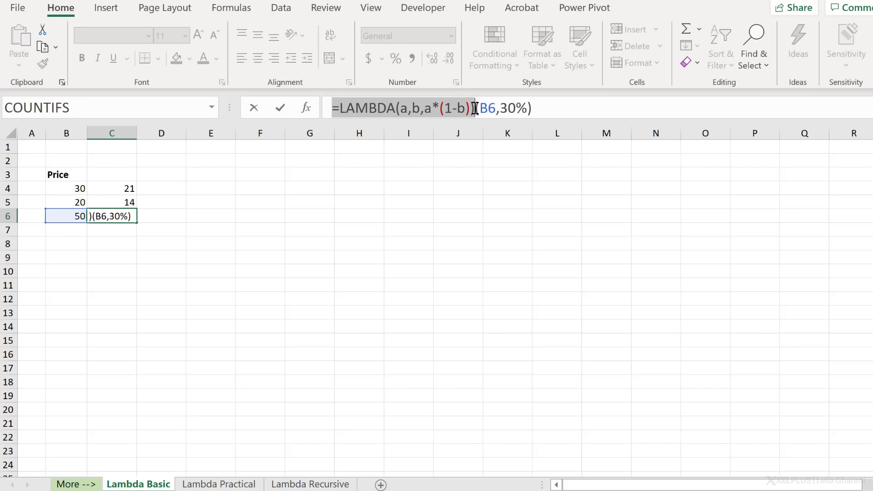
key("ctrl+c")
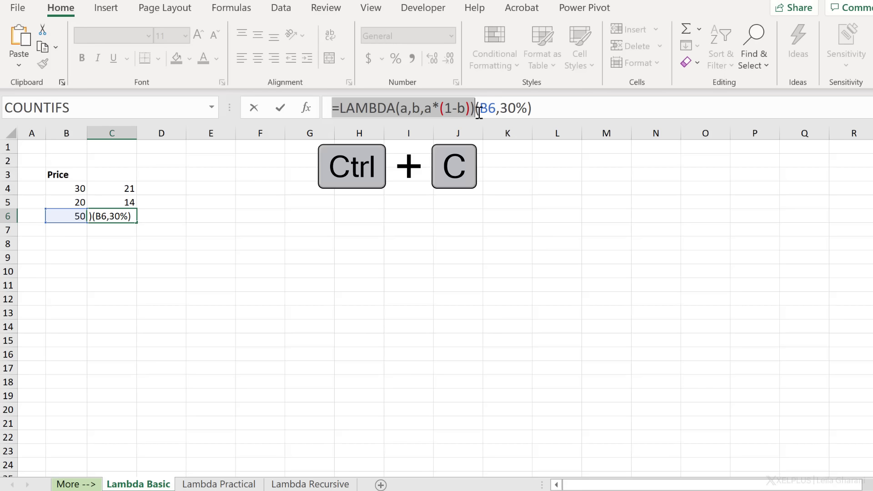
key("ctrl+Return")
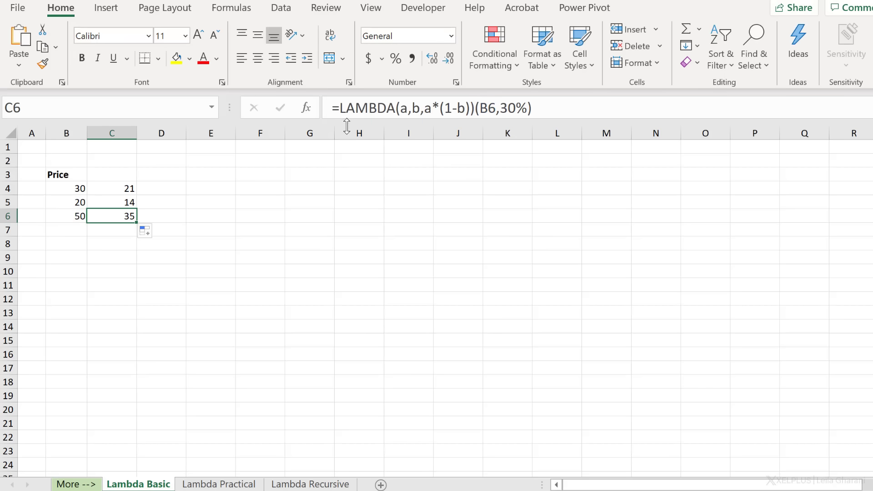
Define the workbook name CalcDiscount referring to the pasted LAMBDA(a,b,a*(1-b)).
left_click(241, 8)
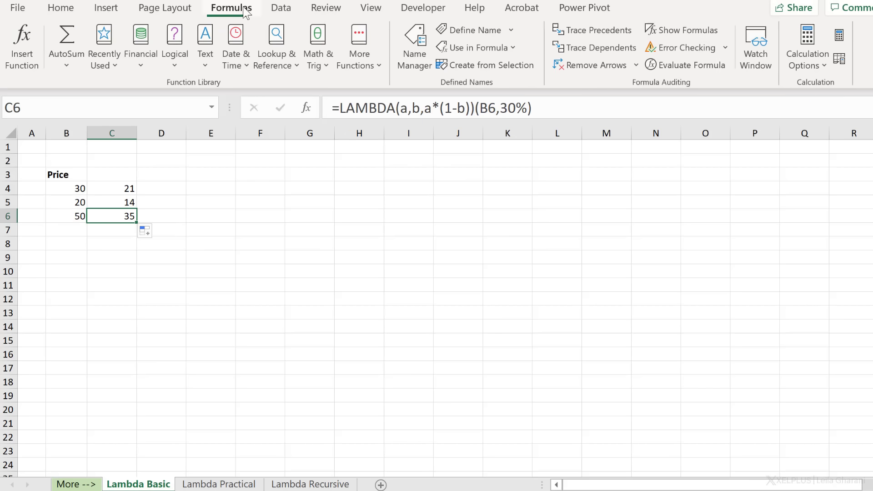
left_click(418, 62)
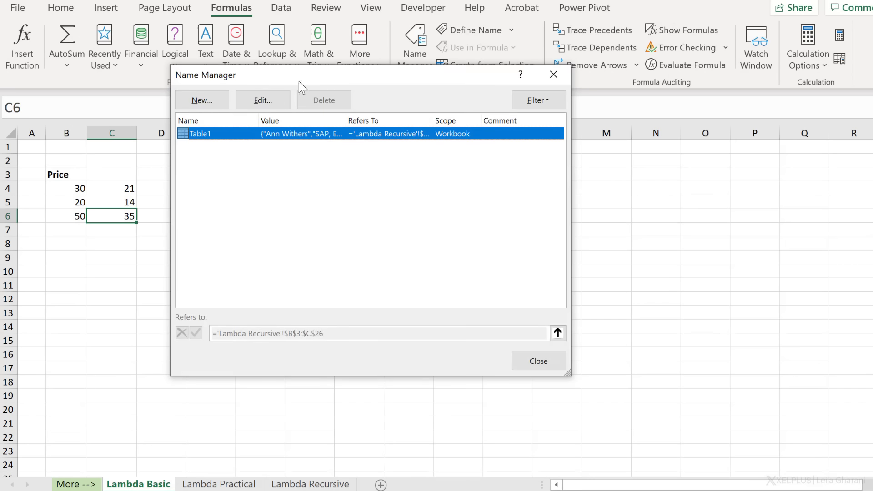
left_click(201, 100)
type("Calc")
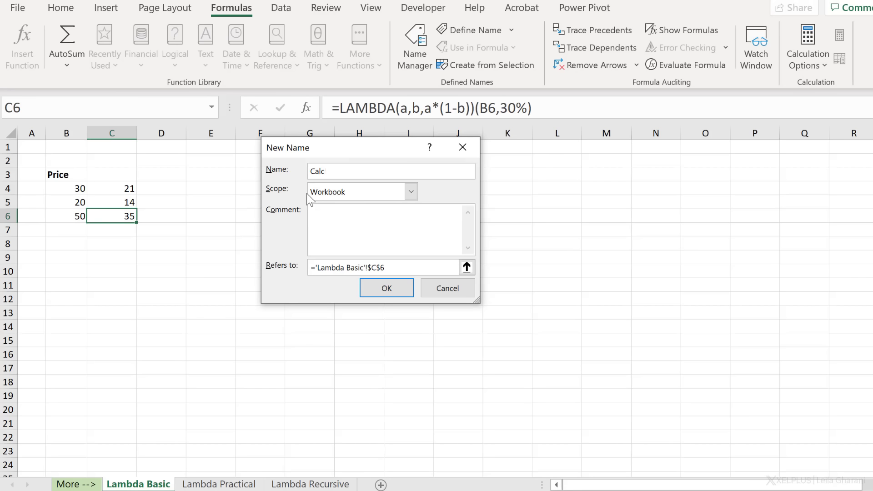
type("Discou")
type("nt")
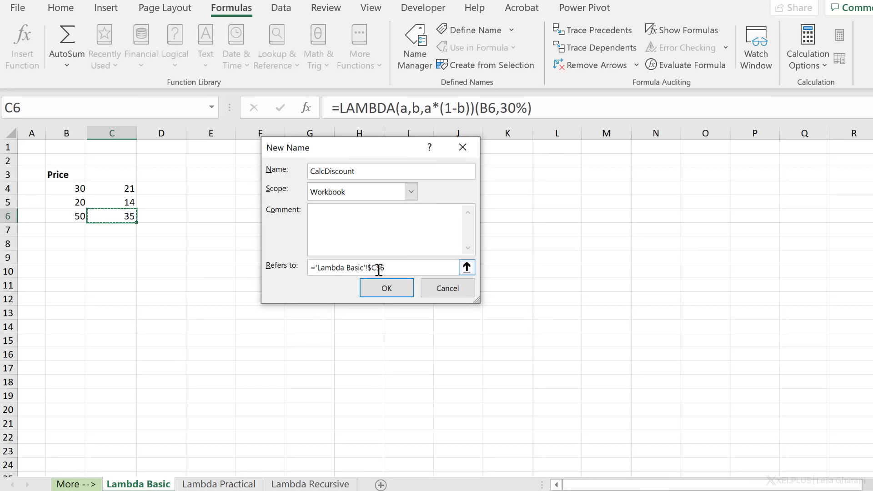
left_click_drag(397, 267, 306, 267)
key("ctrl+v")
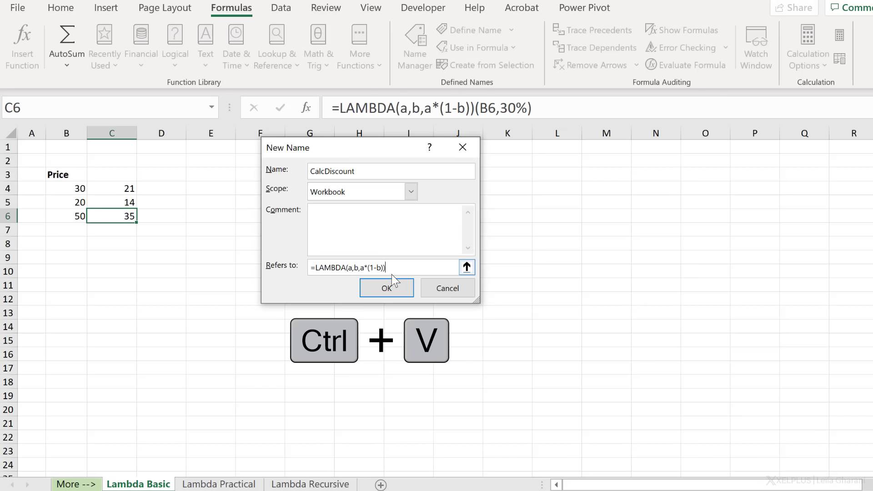
left_click(390, 290)
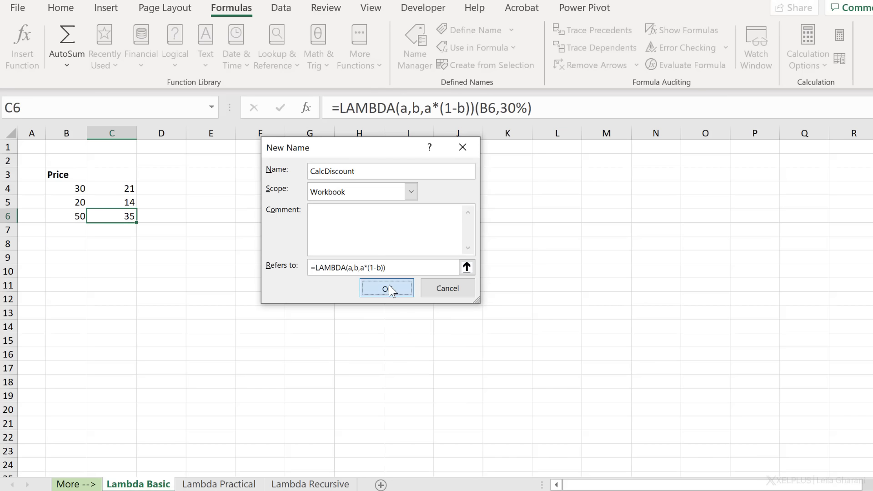
Comment CalcDiscount with 'a = your value & b = your discount rate'.
left_click(390, 267)
left_click(343, 221)
type("your value & ")
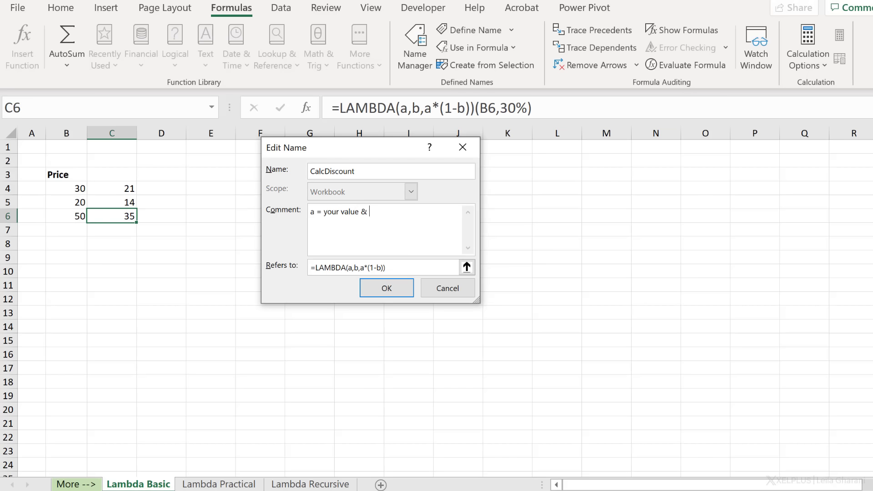
type("b = your")
type(" discount rate")
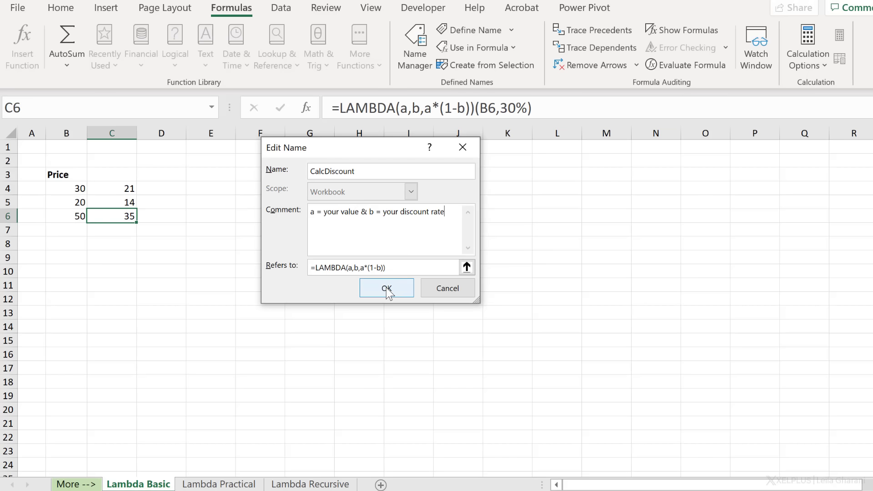
left_click(386, 287)
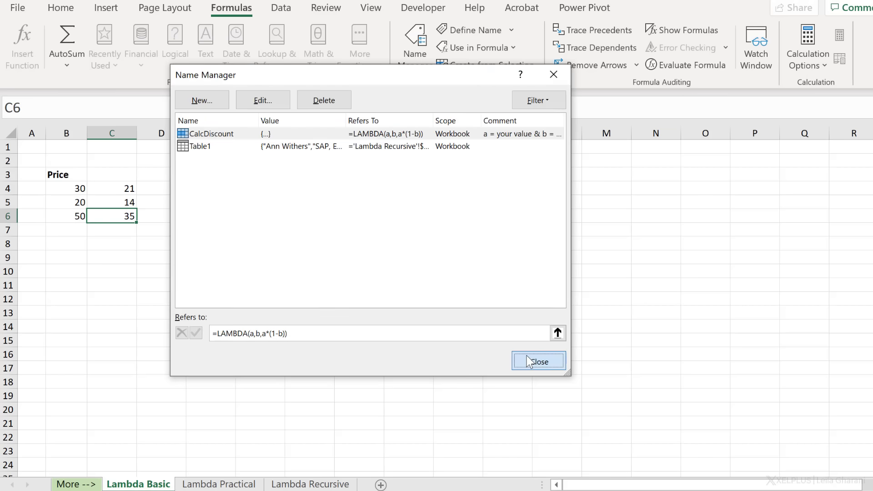
left_click(538, 360)
Replace C4's formula with =CalcDiscount(B4,$C$3).
left_click(126, 195)
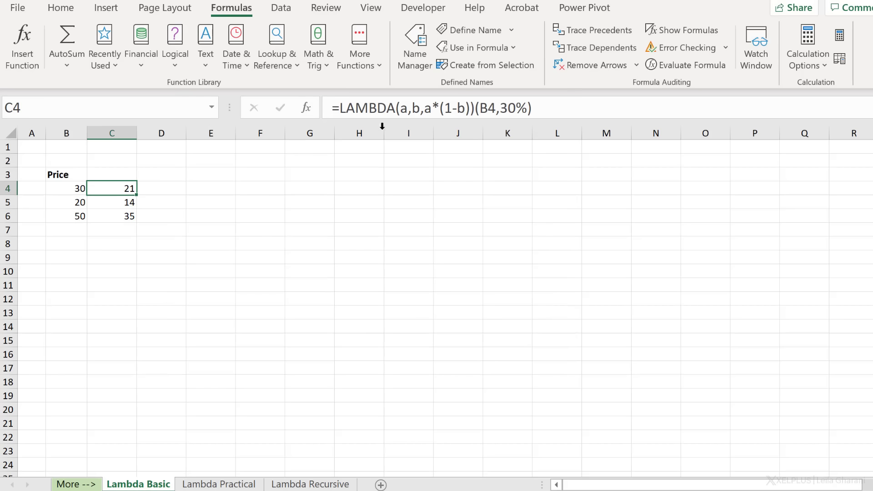
left_click_drag(541, 108, 341, 111)
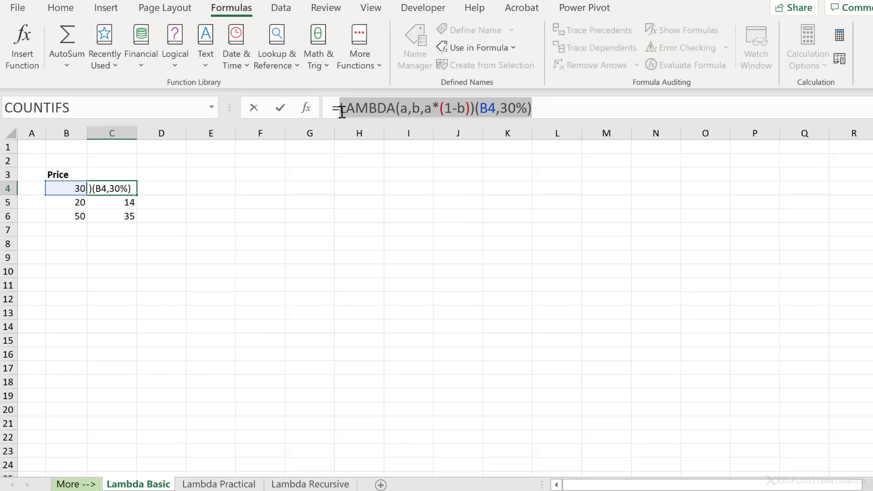
key("BackSpace")
type("ca")
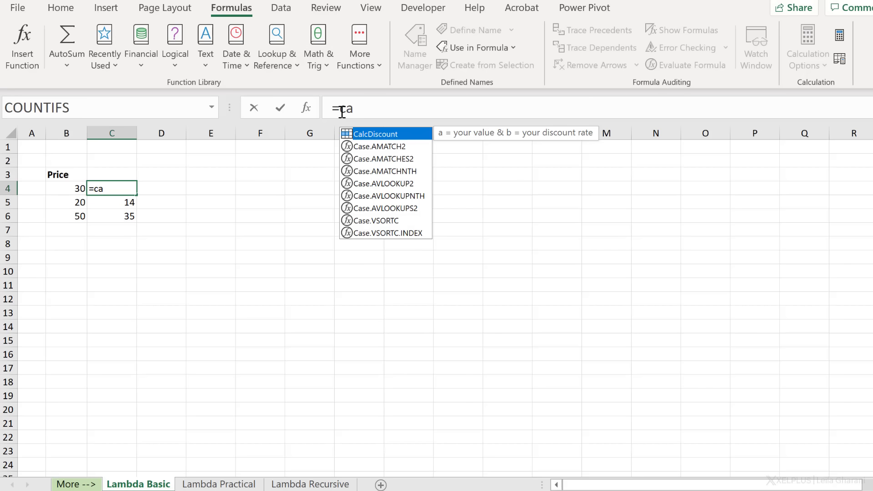
key("Tab")
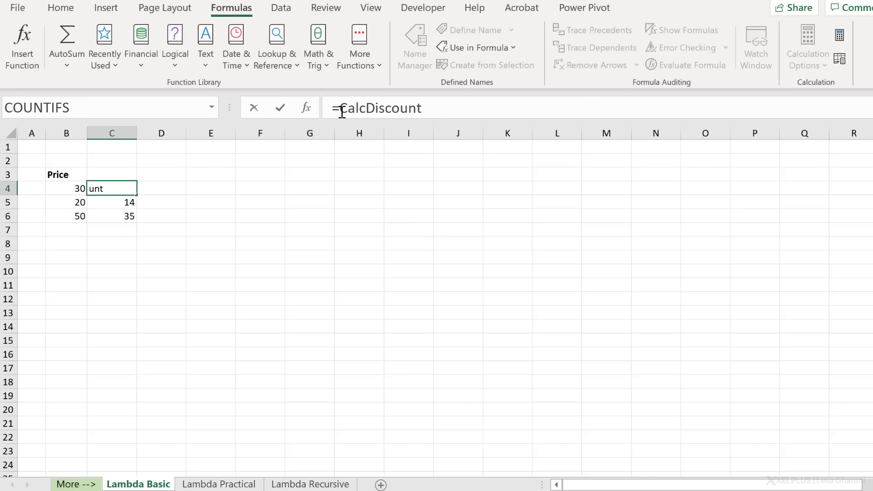
type("(")
left_click(59, 186)
type(",")
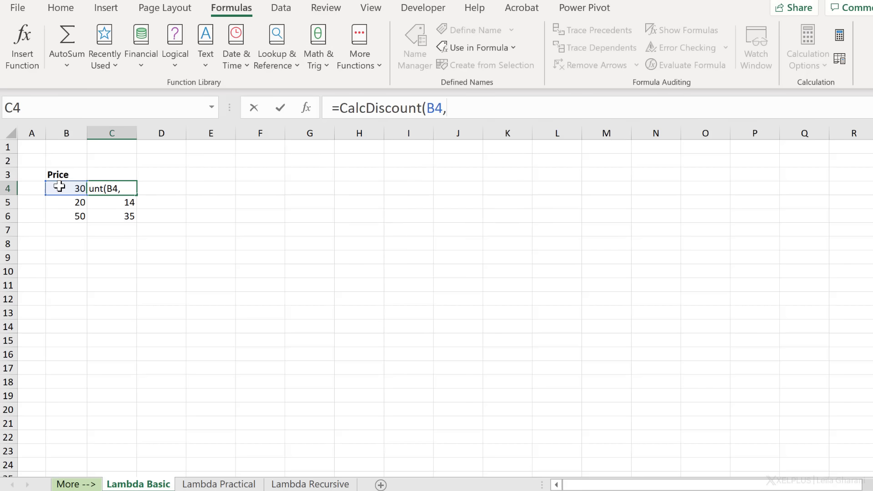
left_click(119, 172)
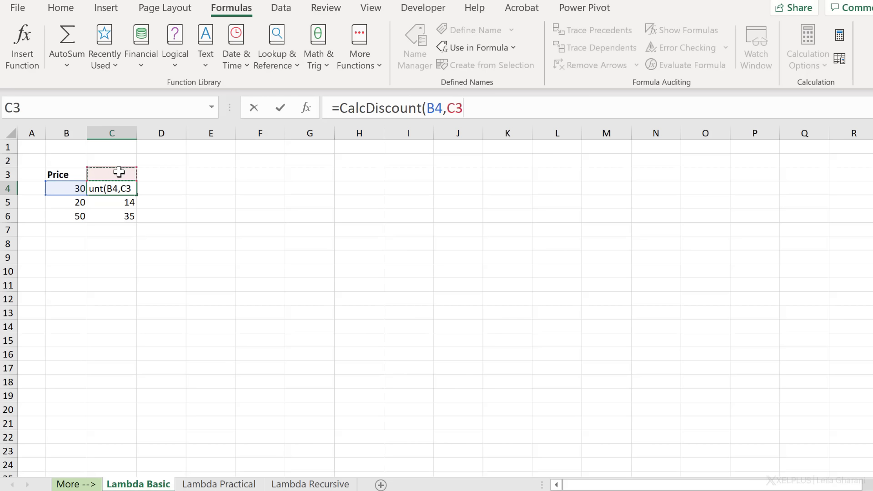
key("F4")
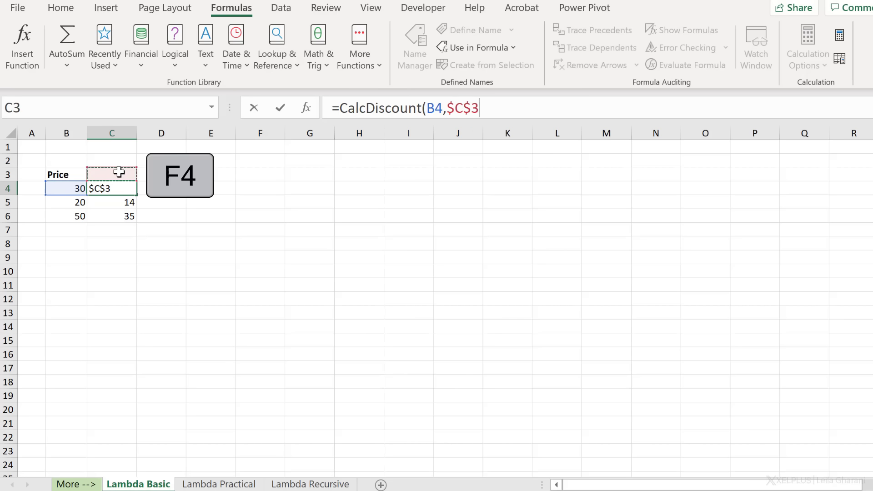
type(")")
key("Return")
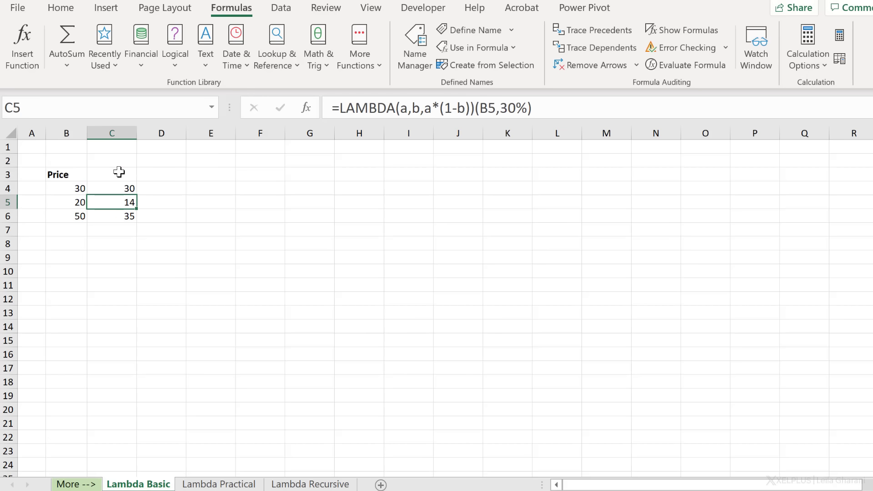
Set the discount rate in C3 to 20% and fill the formula down to C6.
key("Up")
key("Up")
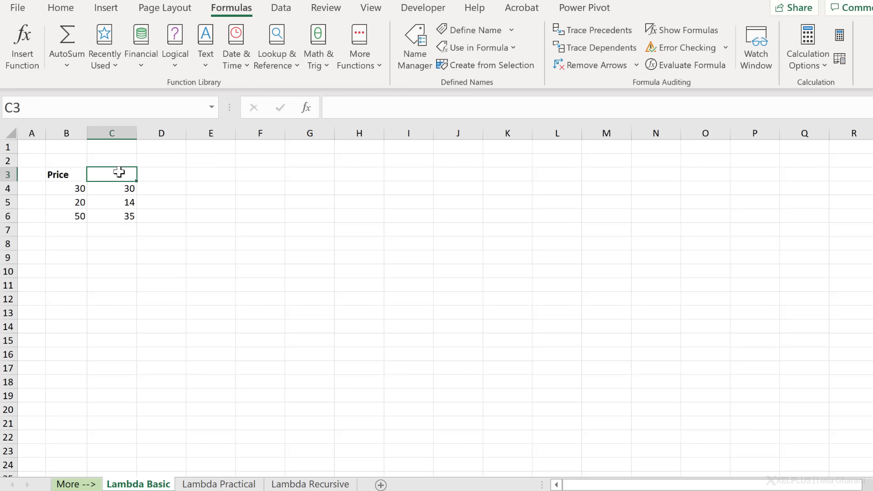
type("20%")
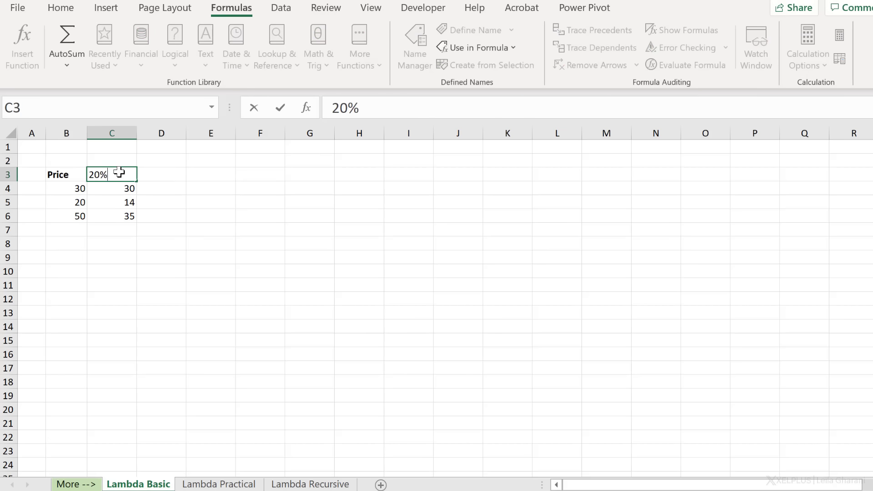
key("Return")
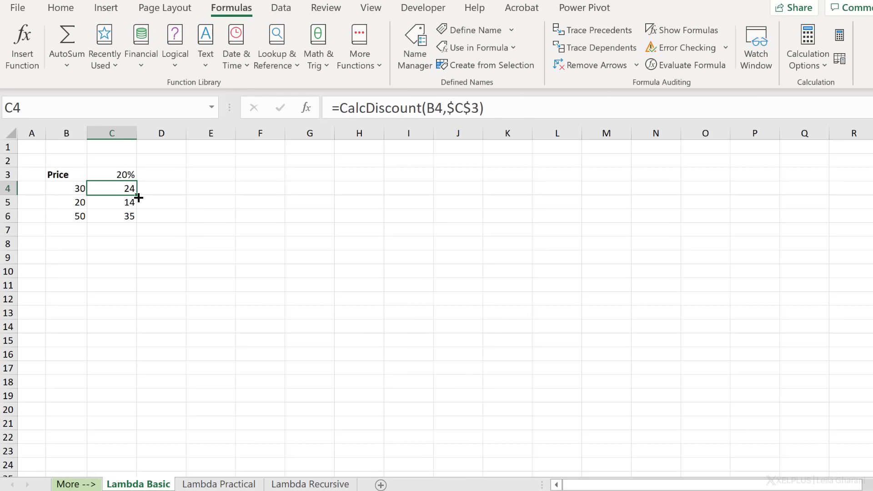
left_click_drag(137, 197, 136, 218)
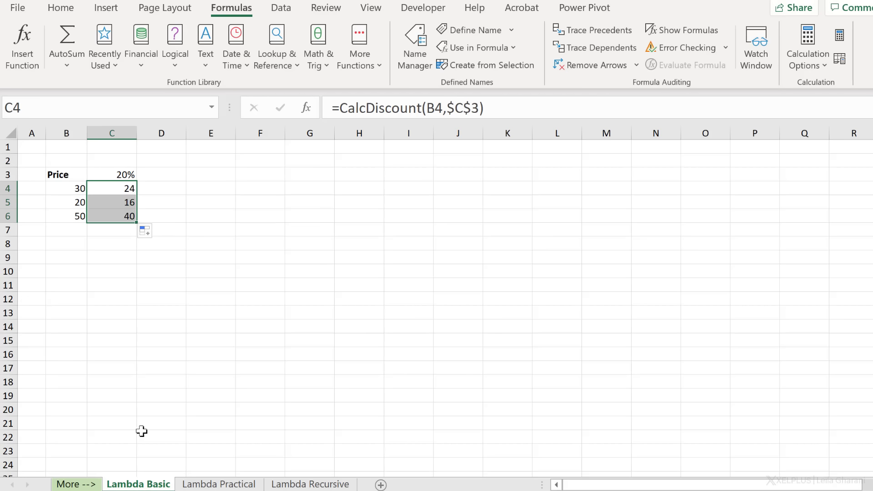
left_click(176, 327)
Go to the Lambda Practical sheet and select cell G6.
left_click(228, 486)
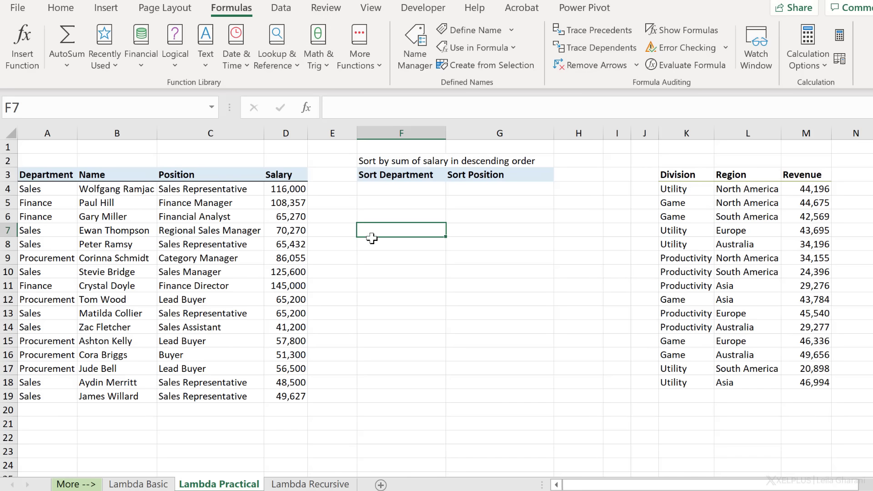
left_click(464, 214)
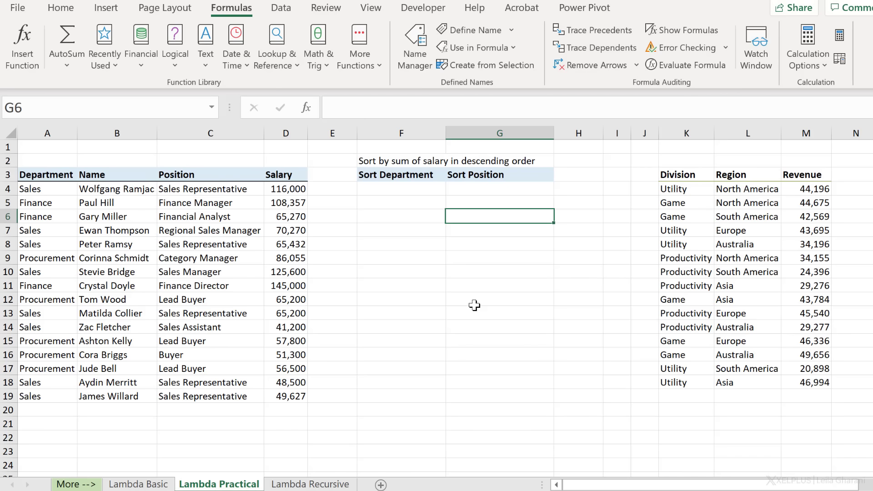
Enter =SUMIFS(D4:D19,C4:C19,UNIQUE(C4:C19)) in G6 to spill per-position salary totals.
type("=")
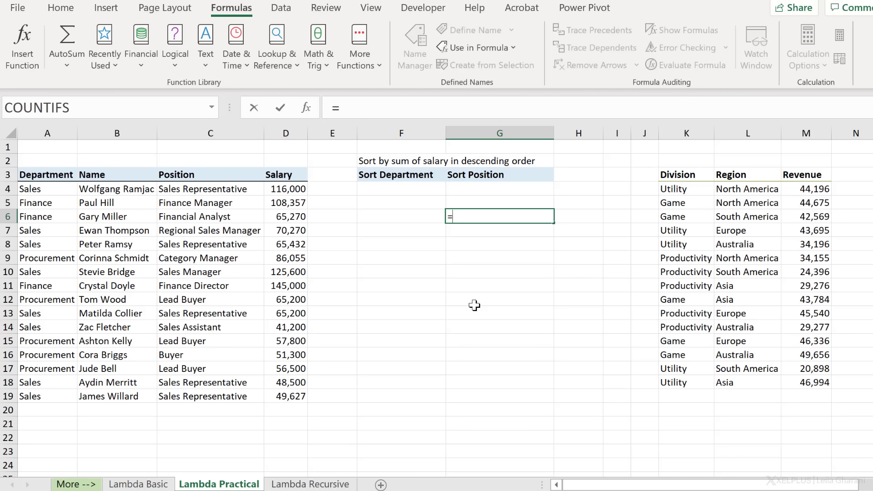
type("sumif")
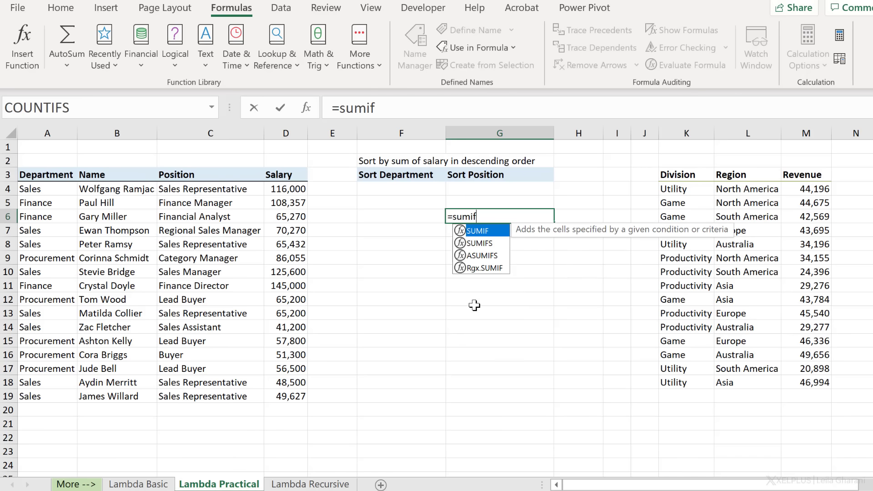
key("Down")
key("Tab")
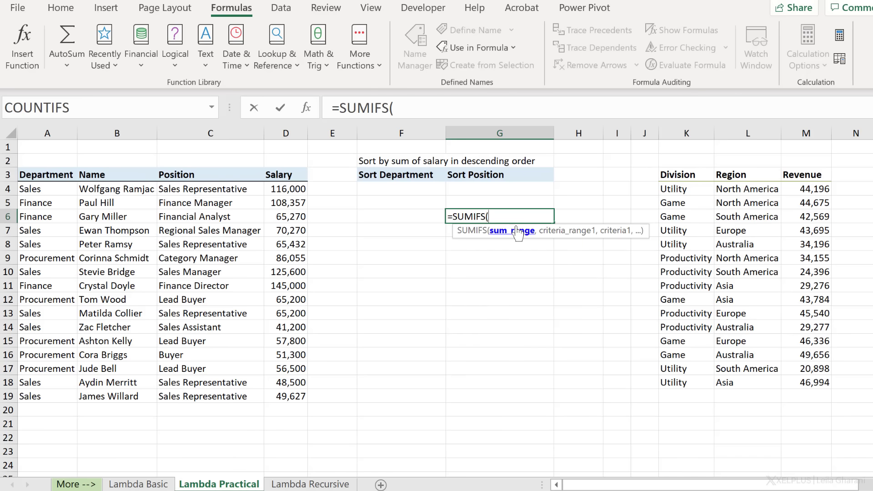
left_click_drag(293, 189, 293, 396)
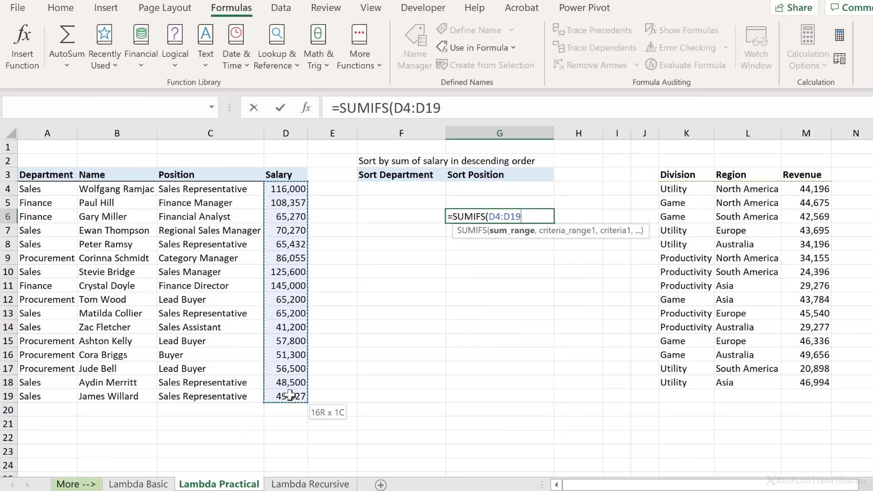
type(",")
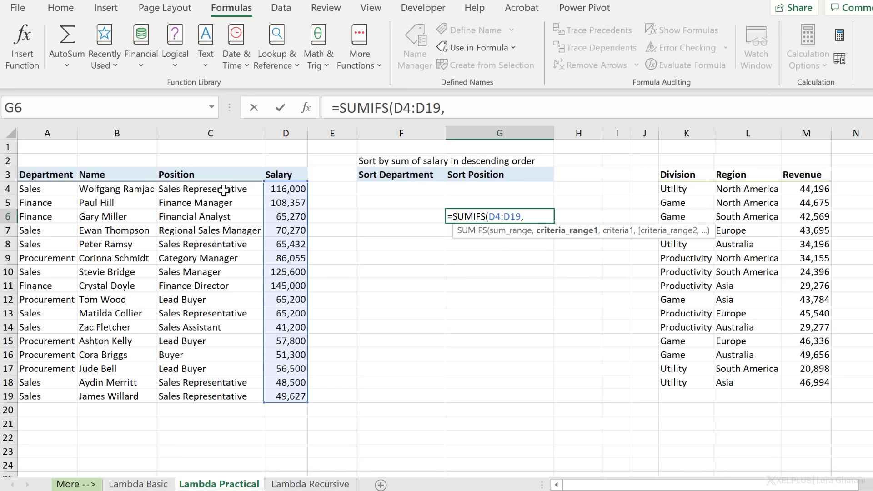
left_click_drag(223, 189, 231, 395)
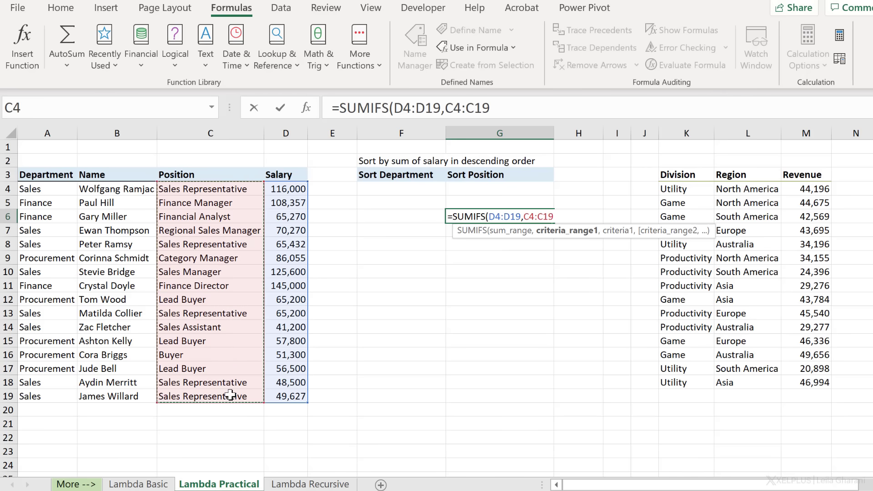
type(",un")
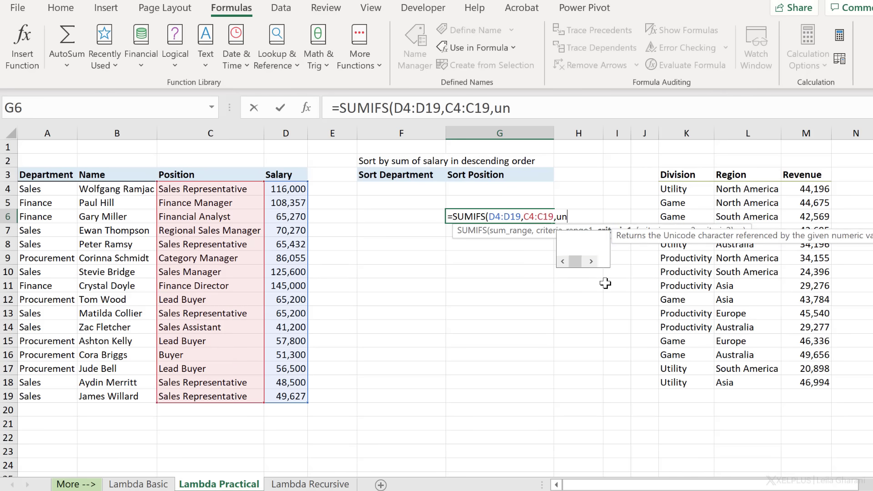
type("ique(")
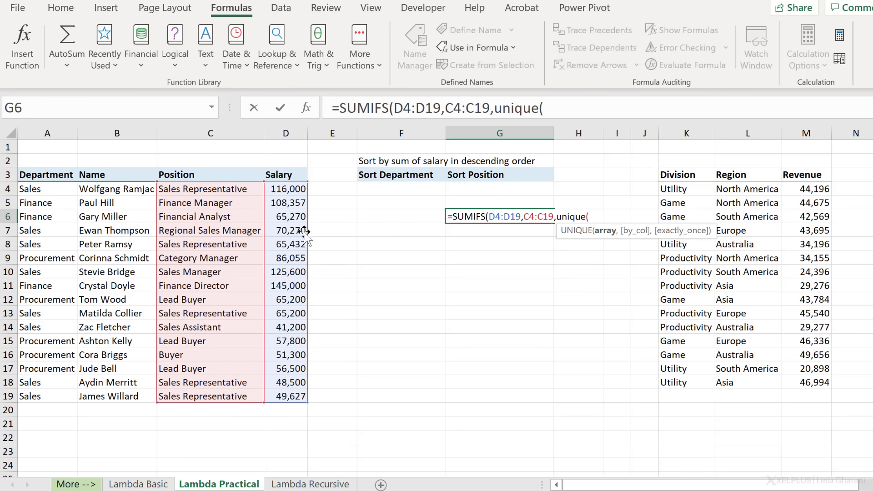
left_click_drag(219, 189, 220, 399)
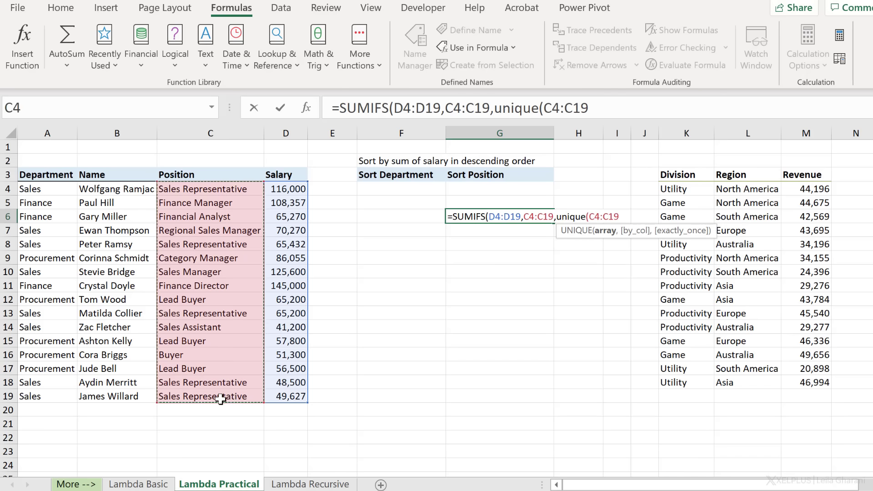
type(")")
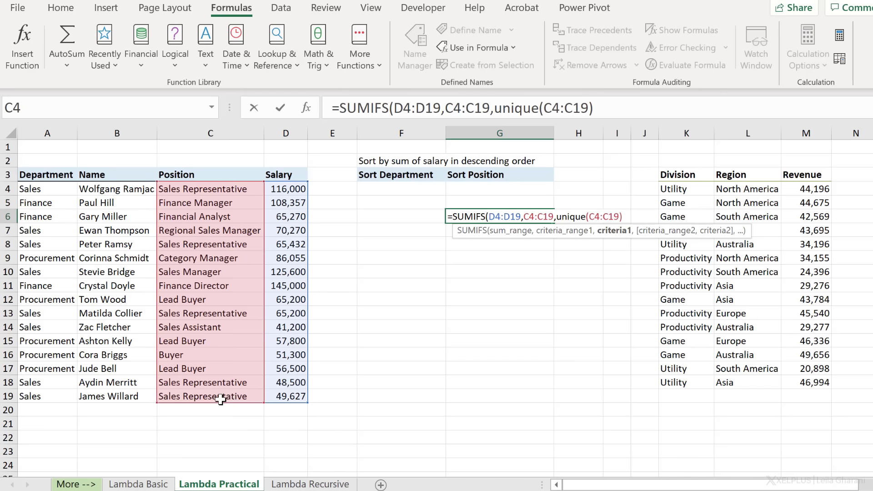
type(")")
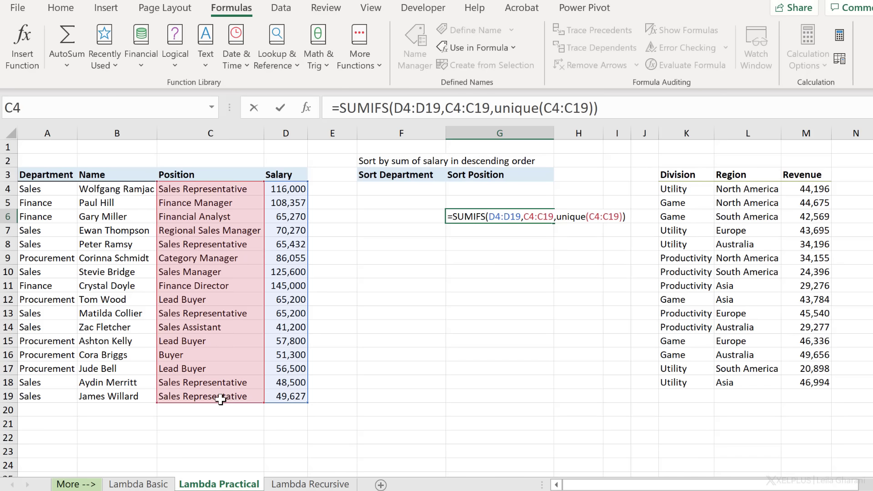
key("ctrl+Return")
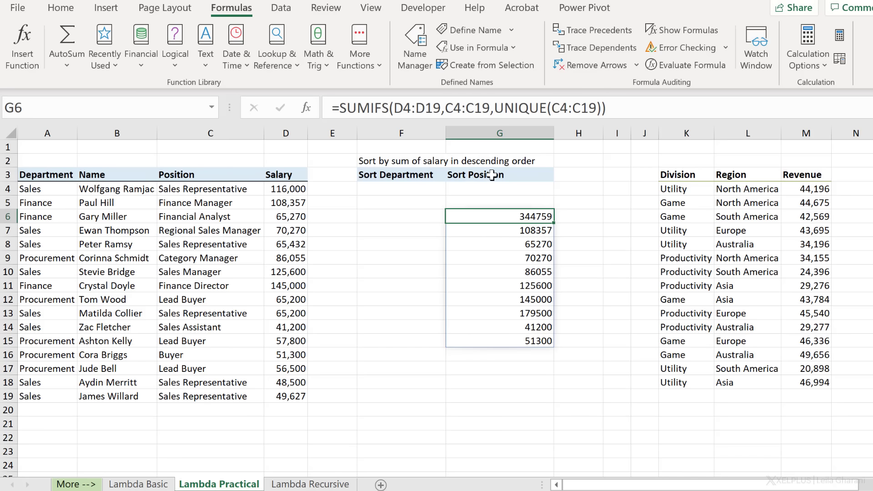
Wrap the G6 formula in SORTBY with the Position column as the array.
left_click(339, 107)
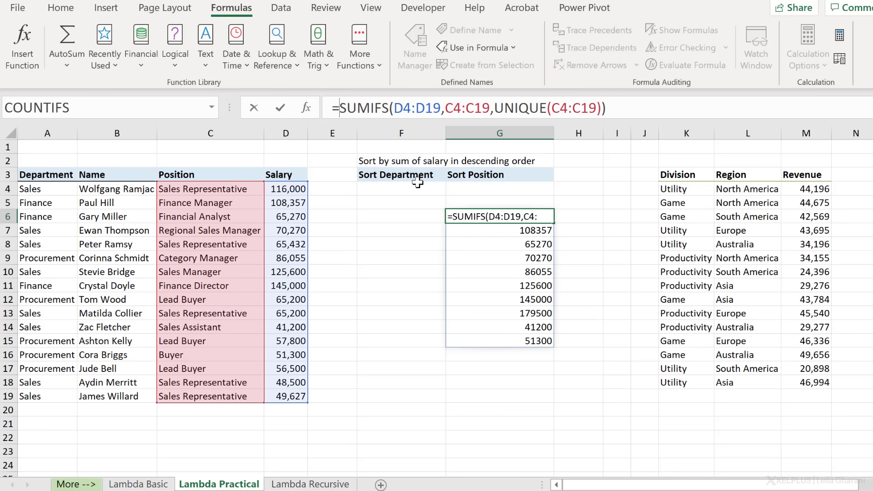
type("sort")
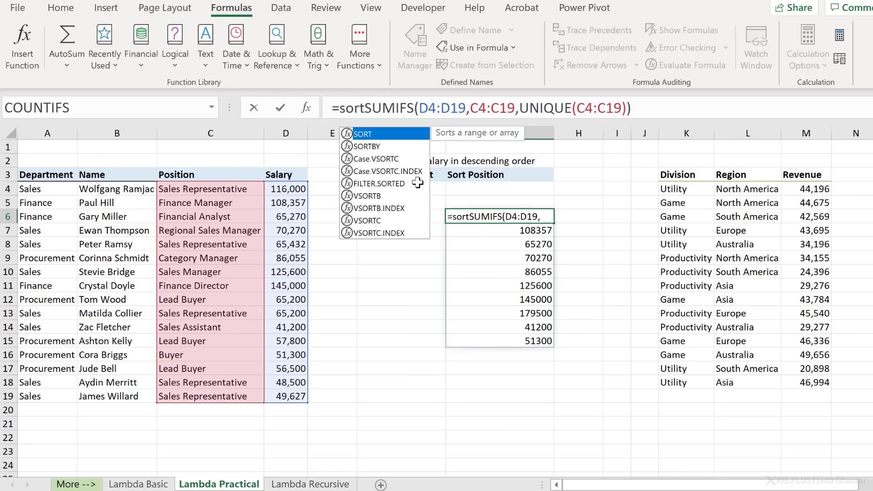
key("Down")
key("Tab")
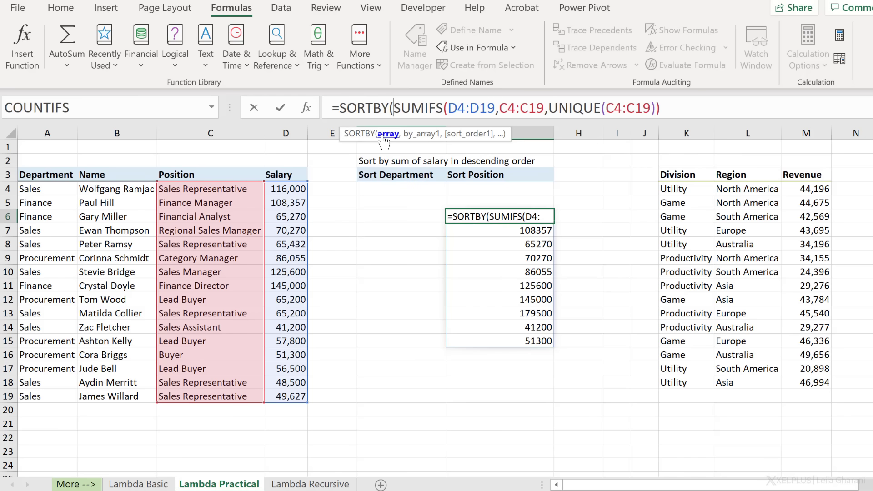
mouse_move(221, 188)
left_mouse_down()
mouse_move(242, 339)
mouse_move(239, 398)
left_mouse_up()
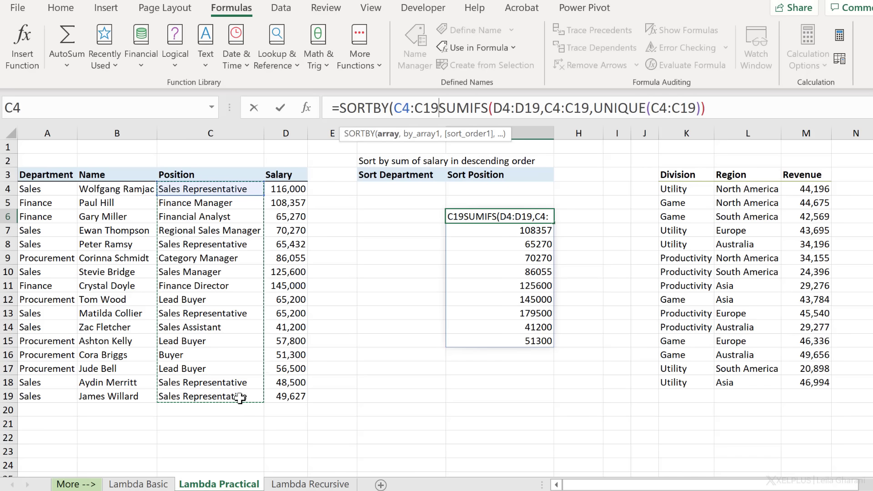
type(",")
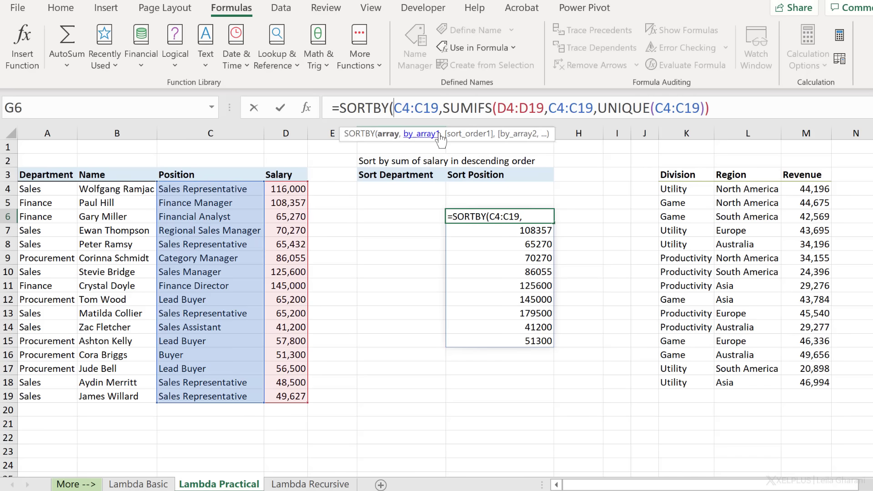
Wrap the sort array in UNIQUE and add -1 for descending order.
left_click(394, 109)
type("unique(")
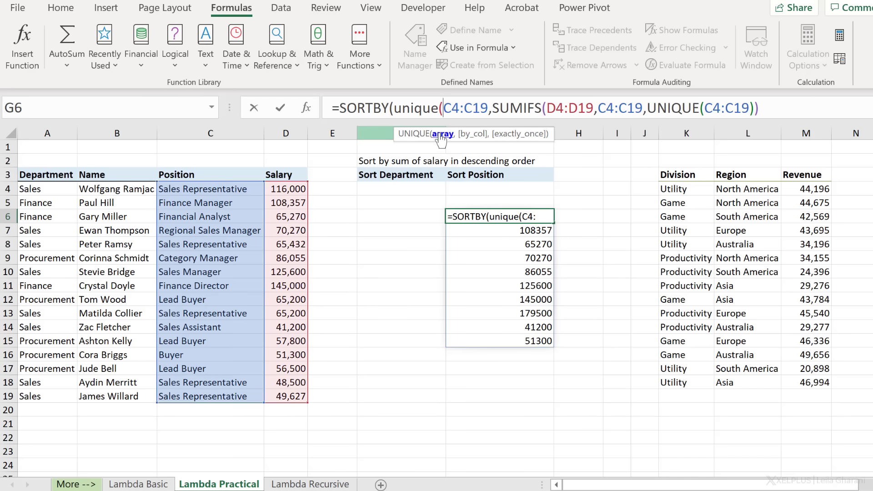
left_click(483, 109)
type(")")
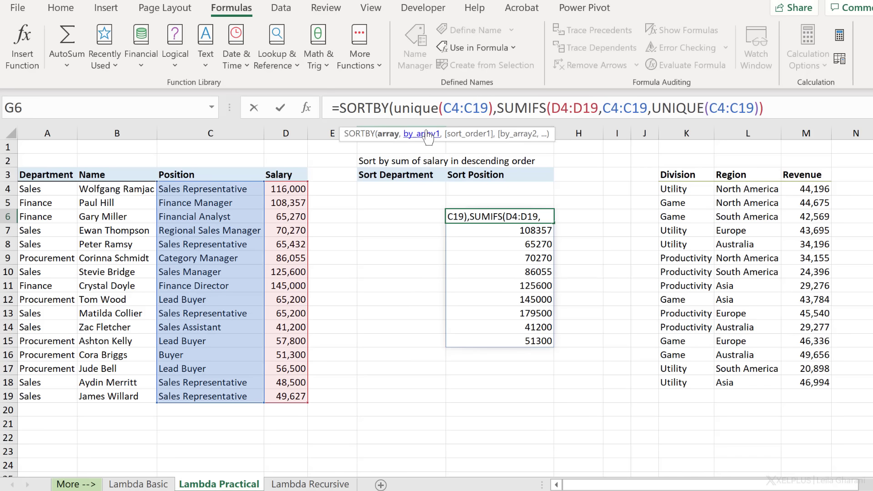
left_click(411, 133)
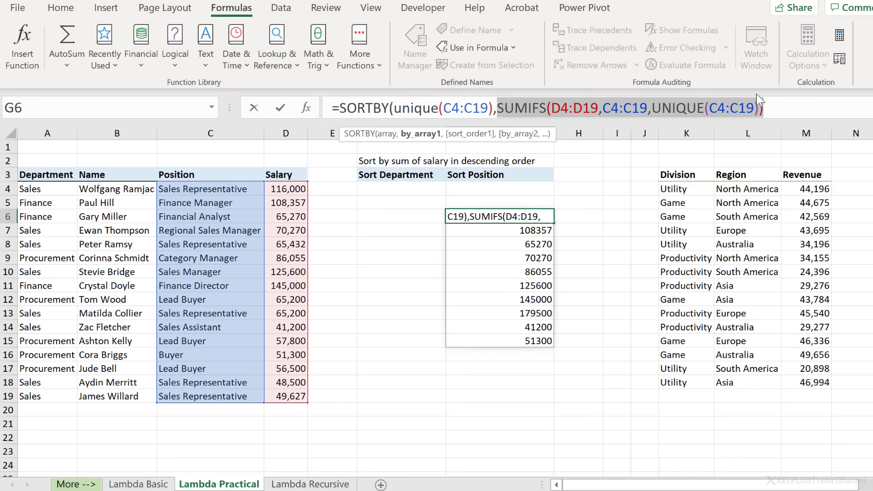
left_click(776, 101)
type(",")
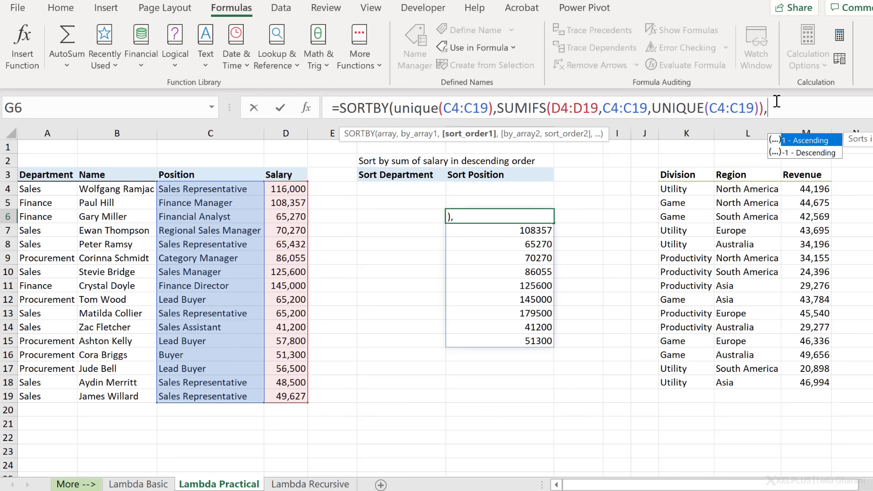
type("-1")
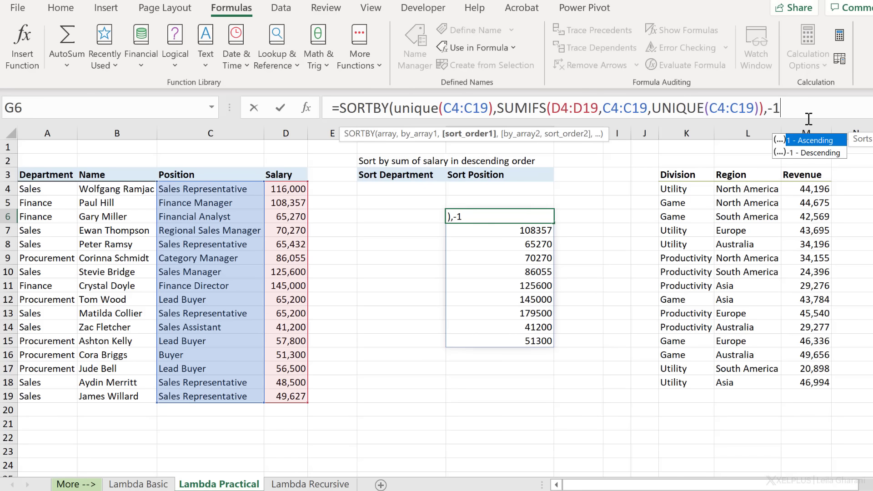
type(")")
key("Return")
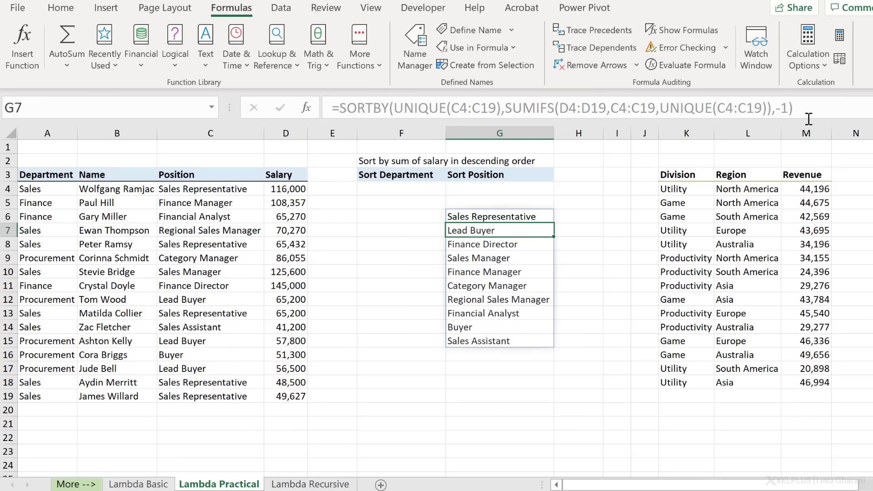
key("Up")
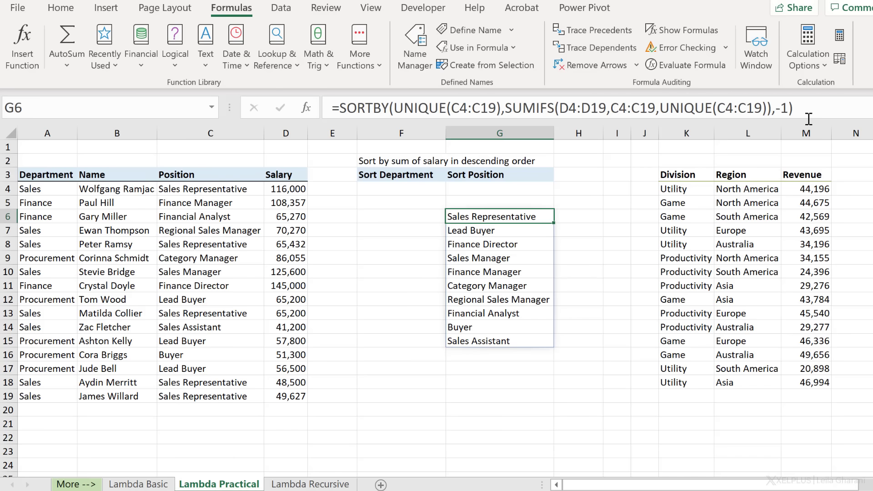
key("Right")
type("=sumifs")
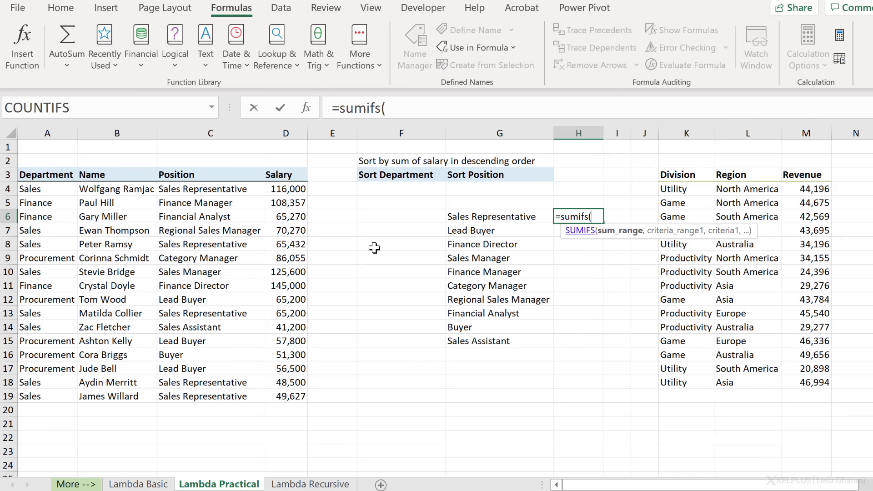
left_click_drag(291, 189, 289, 398)
type(",")
left_click_drag(228, 189, 218, 397)
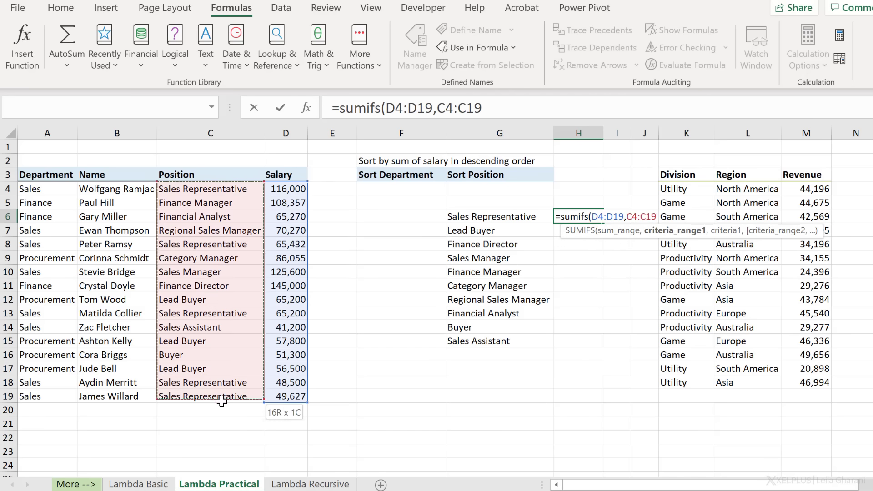
type(",")
left_click(482, 217)
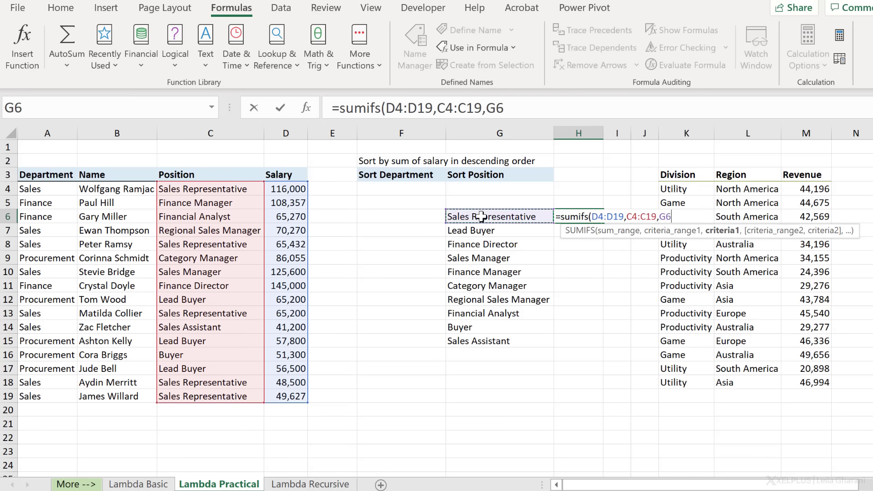
type("#")
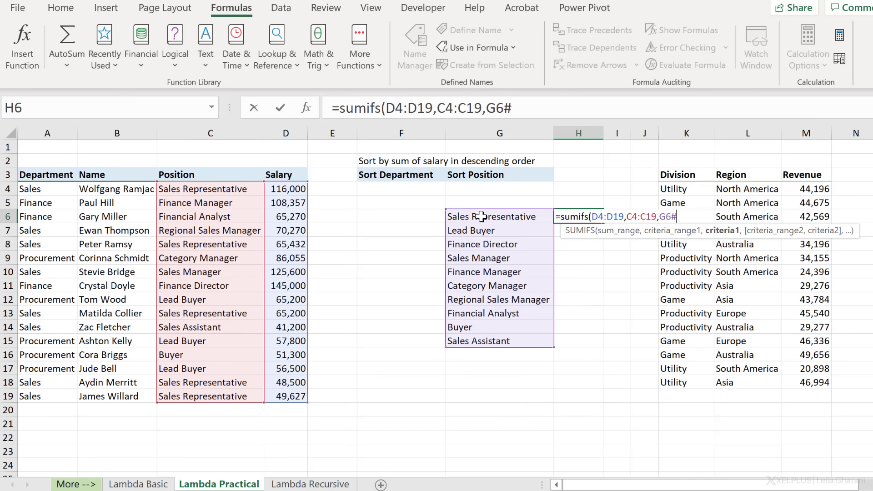
type(")")
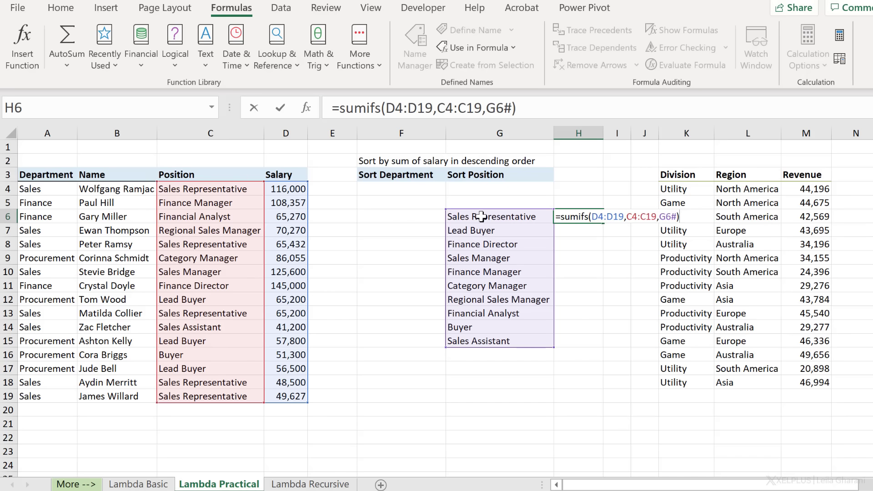
key("Return")
key("Up")
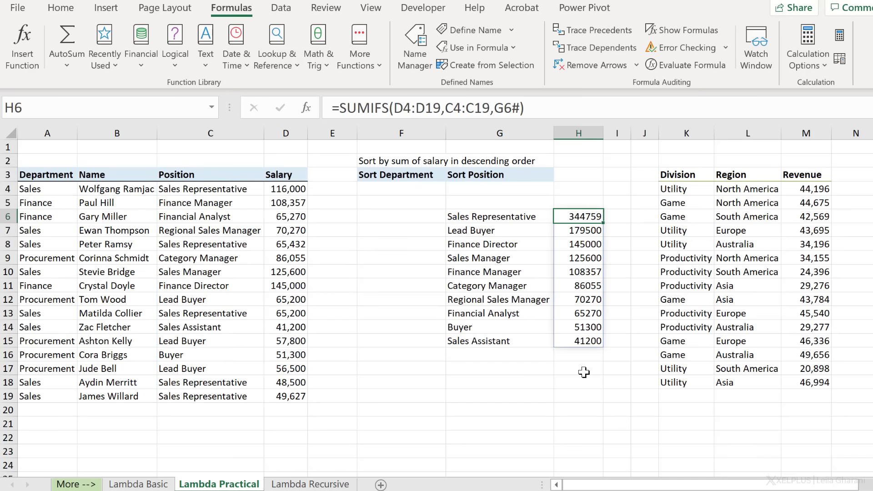
key("ctrl+z")
Prefix the G6 sort formula with LAMBDA(a,num,.
left_click(524, 217)
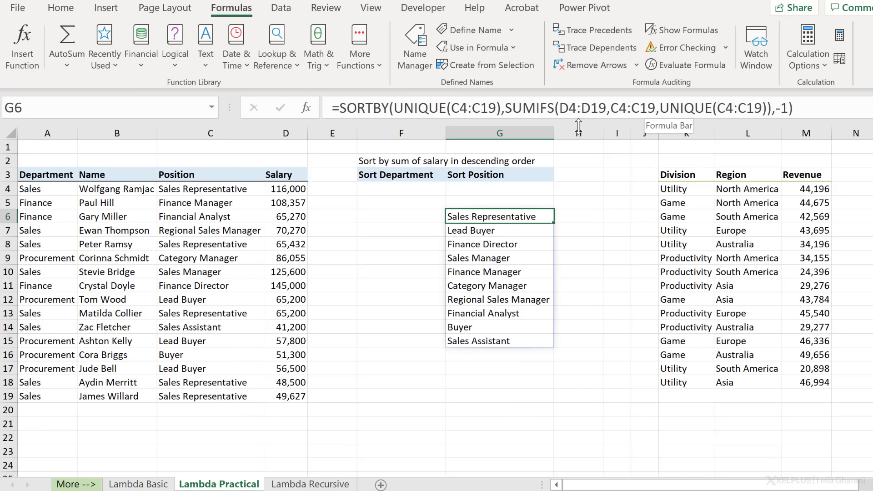
left_click(338, 108)
type("la")
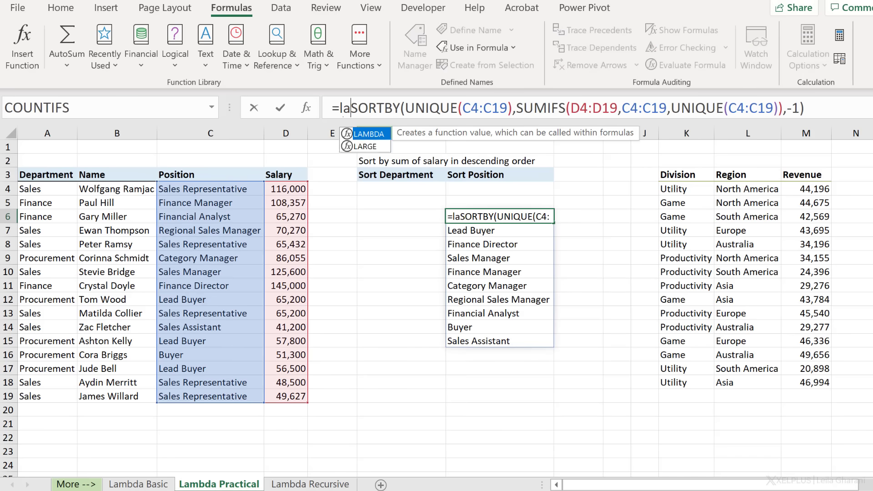
type("mb")
key("Tab")
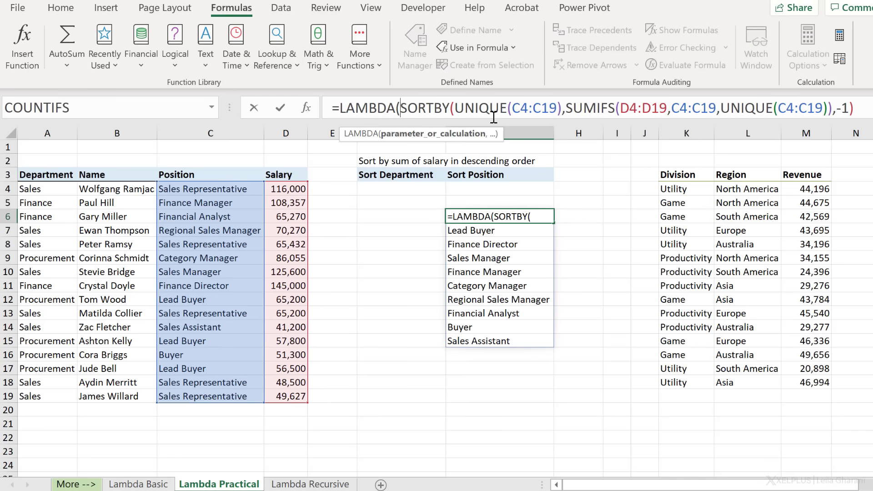
left_click_drag(516, 110, 557, 114)
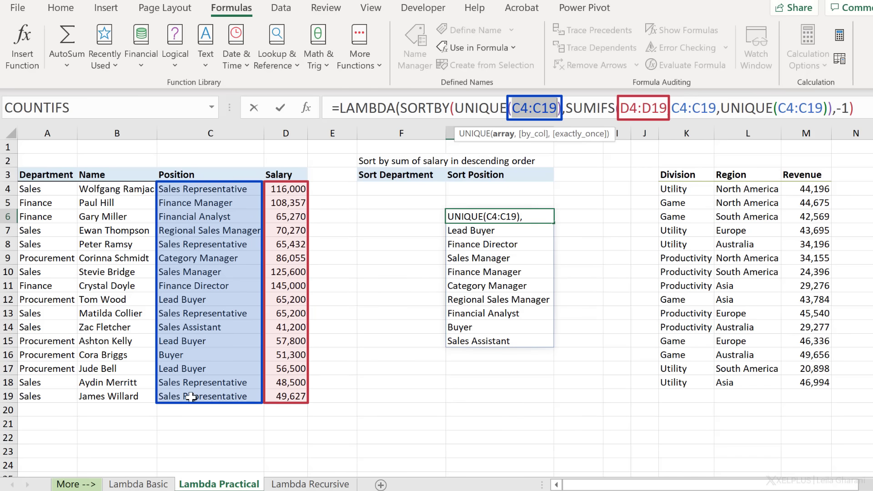
left_click(652, 108)
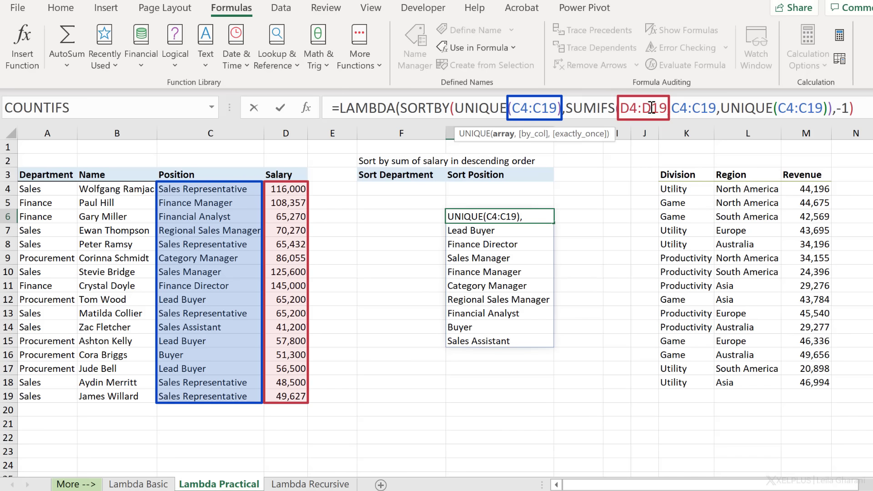
double_click(651, 108)
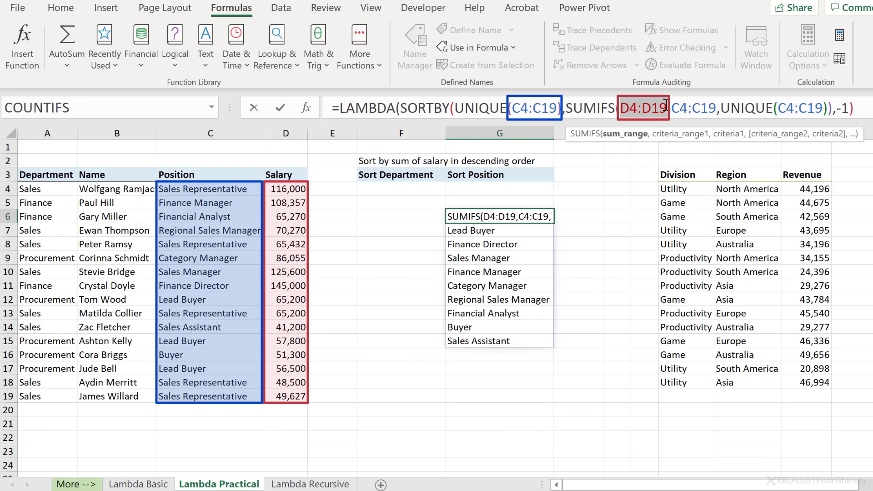
left_click(402, 109)
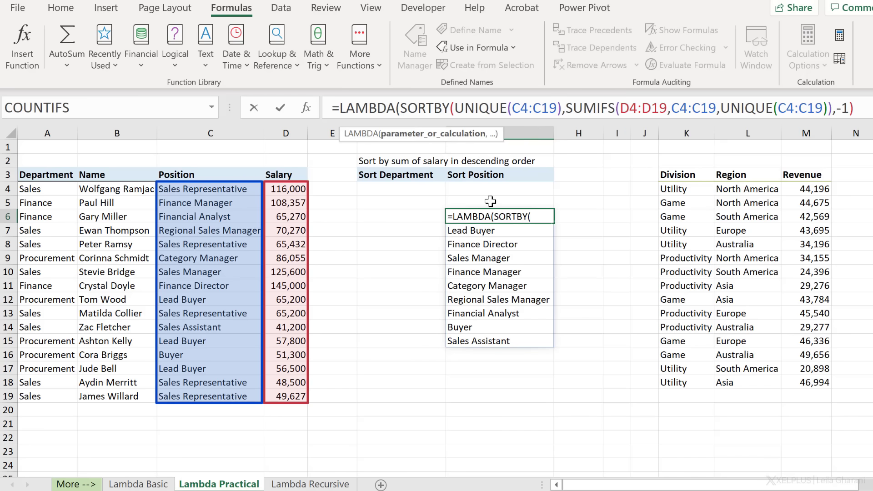
type("a")
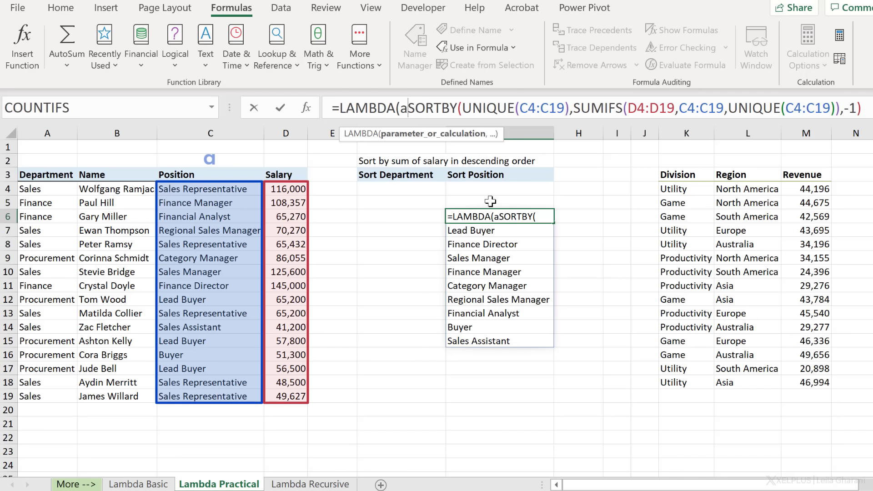
type(",n")
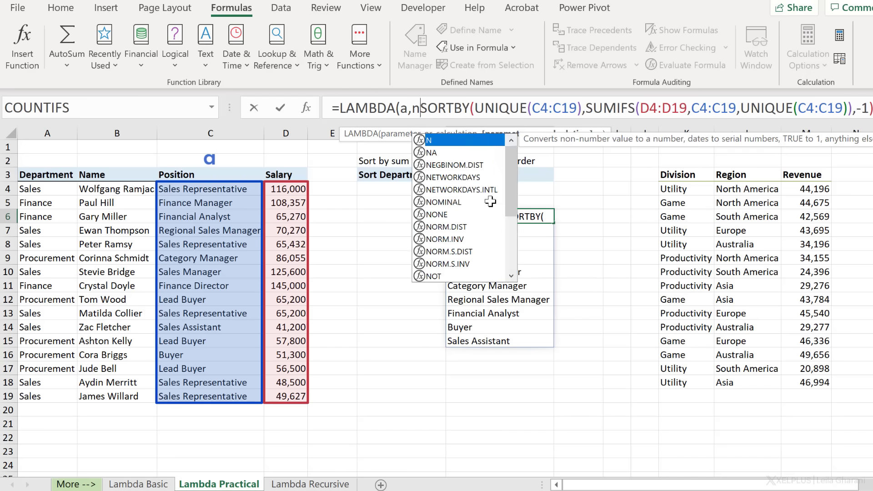
type("um,")
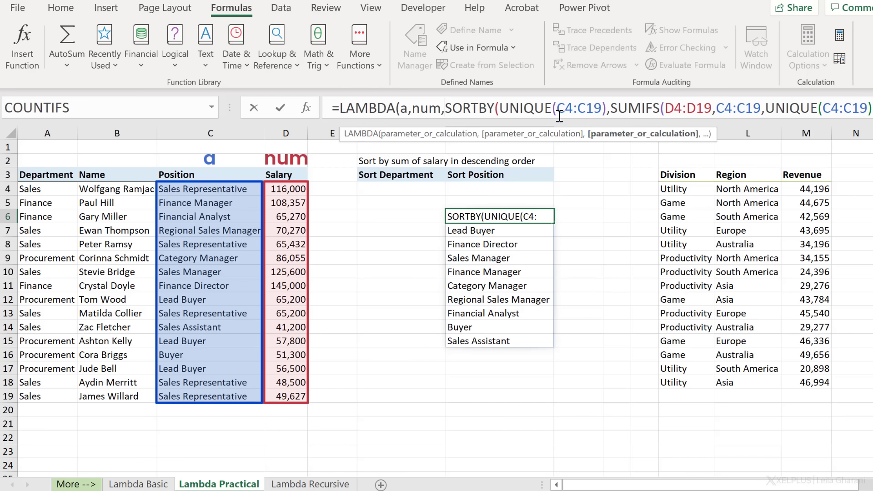
Replace every C4:C19 with a and D4:D19 with num.
left_click_drag(557, 108, 600, 108)
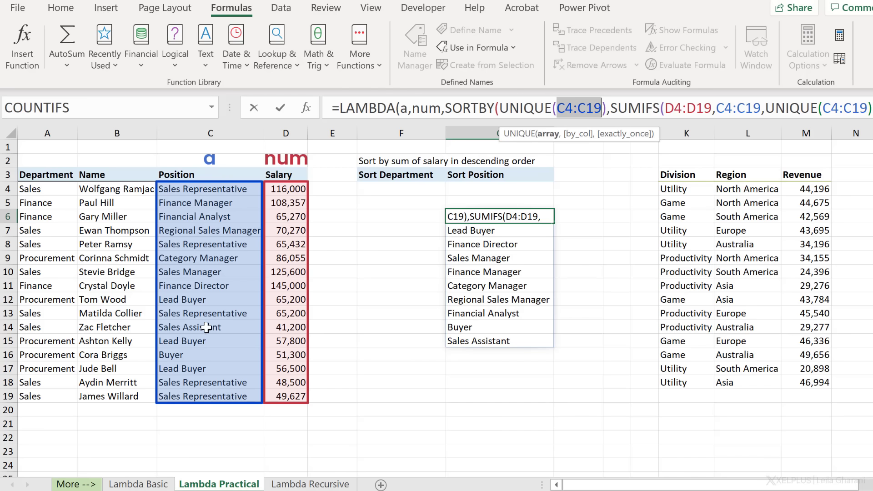
type("a")
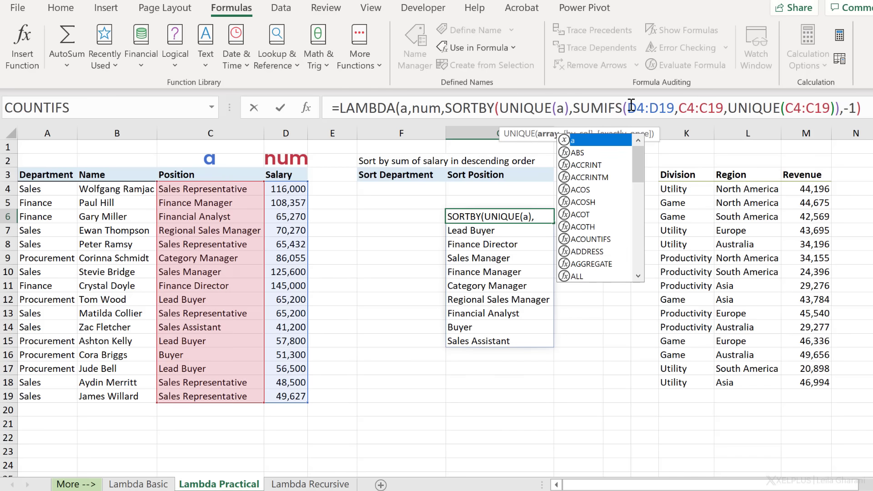
left_click_drag(677, 108, 723, 108)
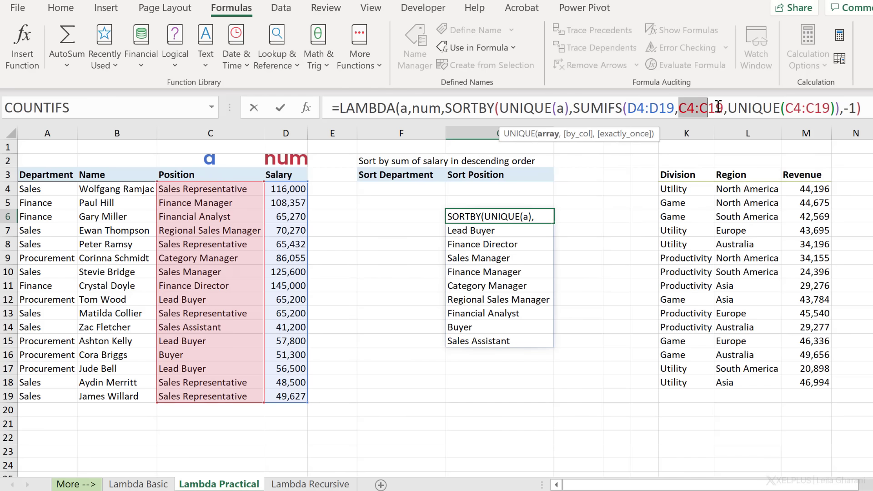
type("a")
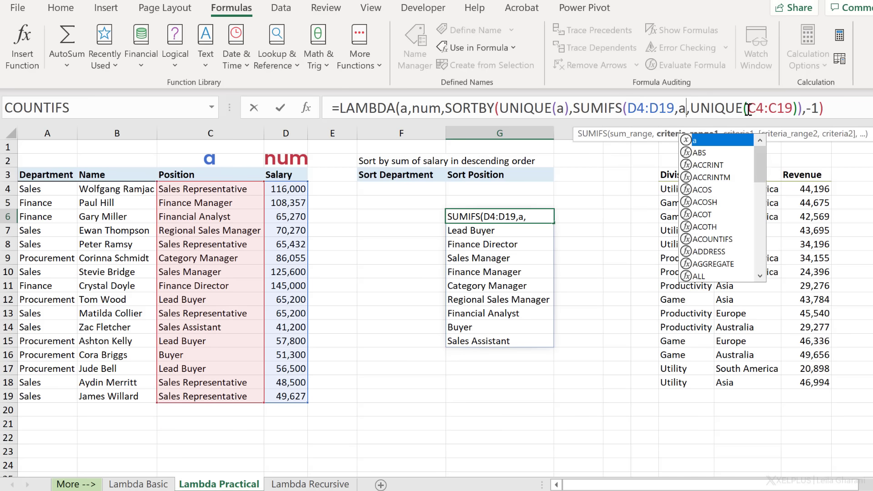
left_click_drag(748, 109, 793, 108)
type("a")
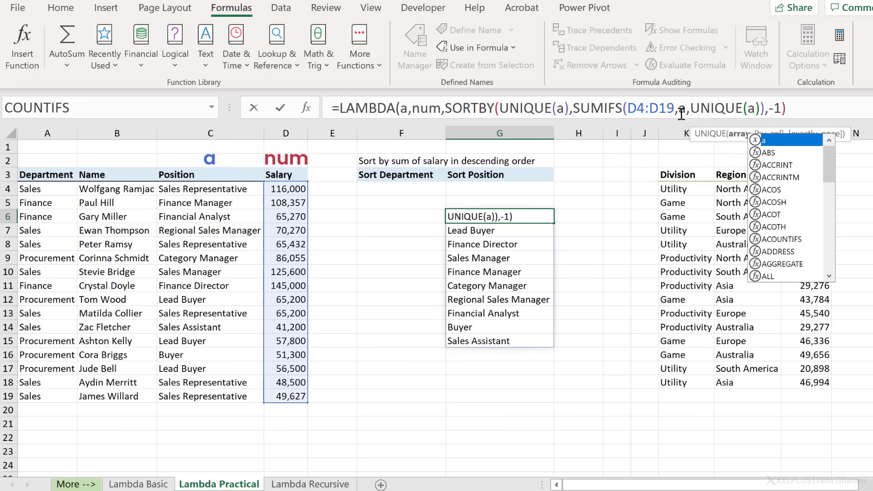
left_click_drag(629, 108, 674, 108)
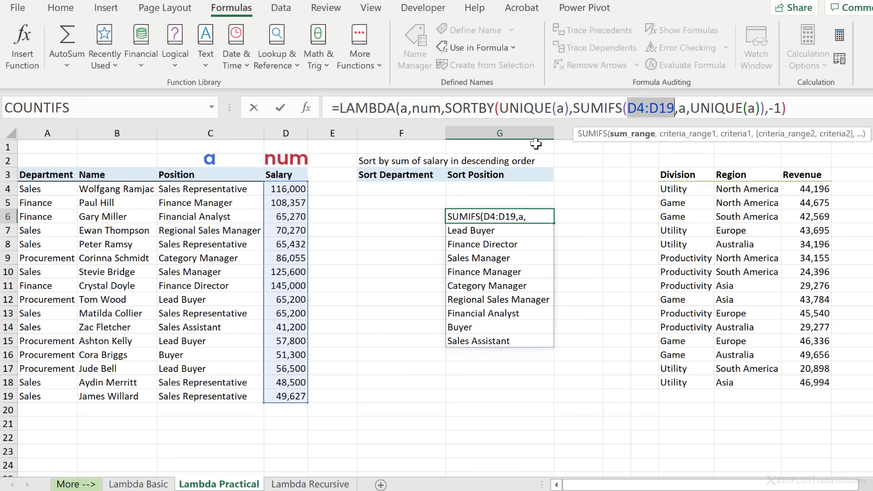
type("num")
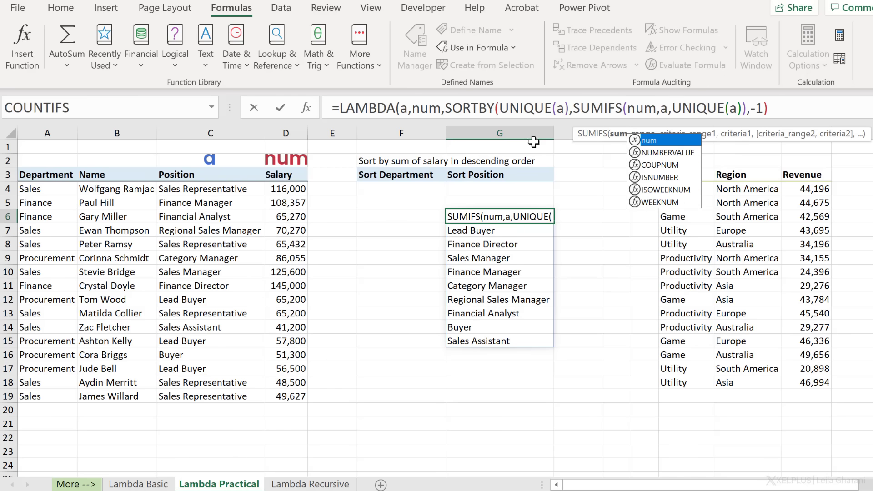
Call the G6 LAMBDA with departments A4:A19 and salaries D4:D19.
left_click(780, 104)
type(")")
key("Return")
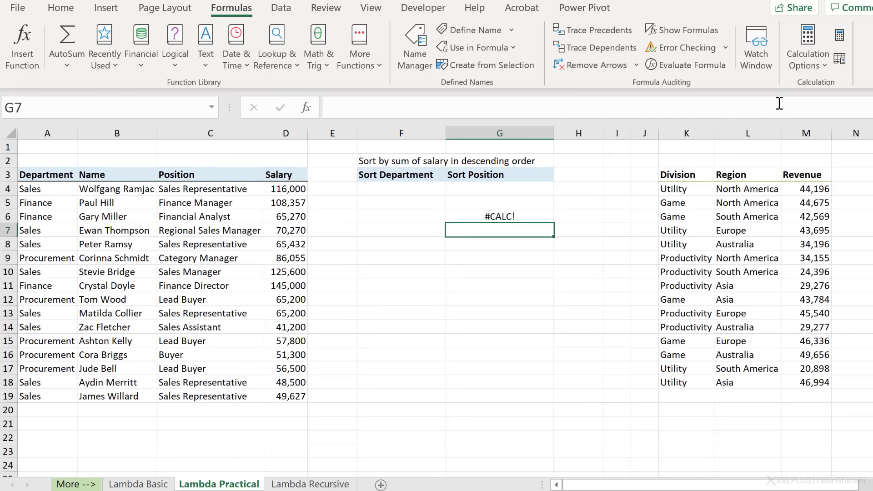
key("Up")
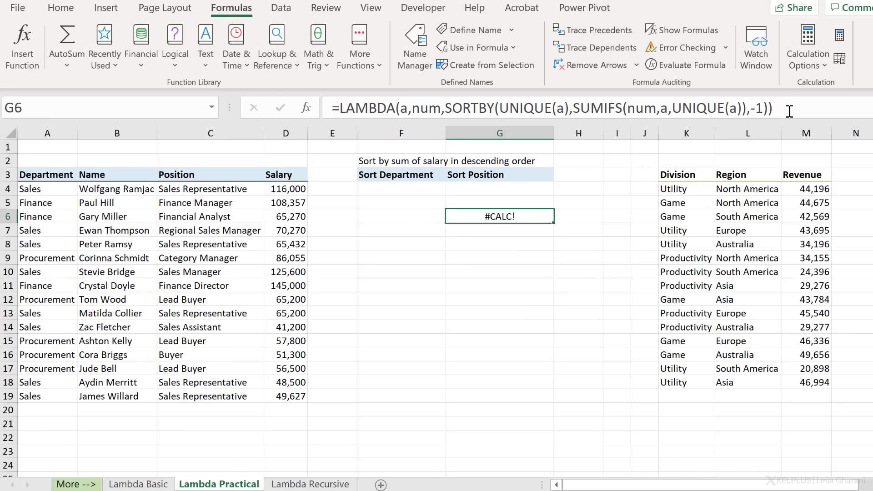
left_click(789, 111)
type("(")
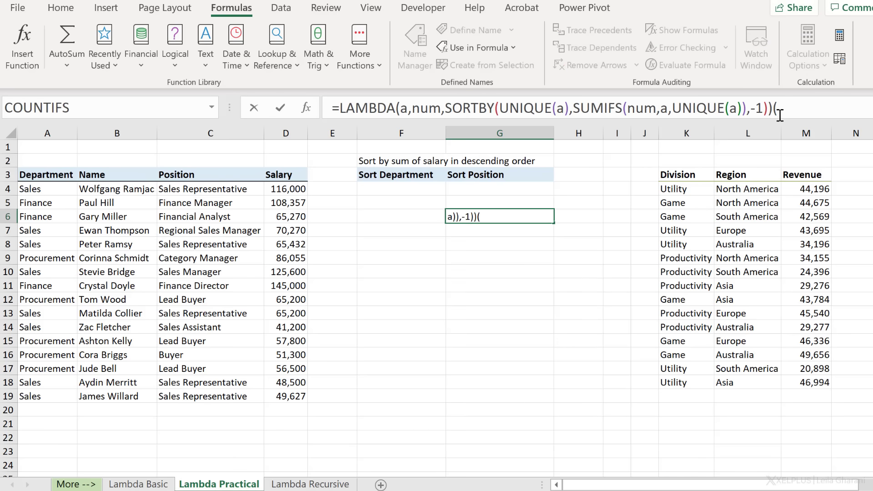
left_click(44, 191)
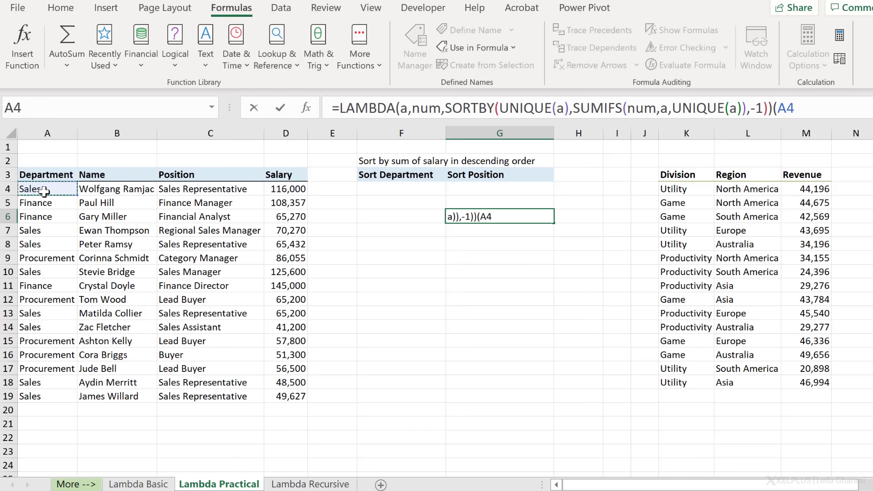
left_click_drag(44, 190, 64, 391)
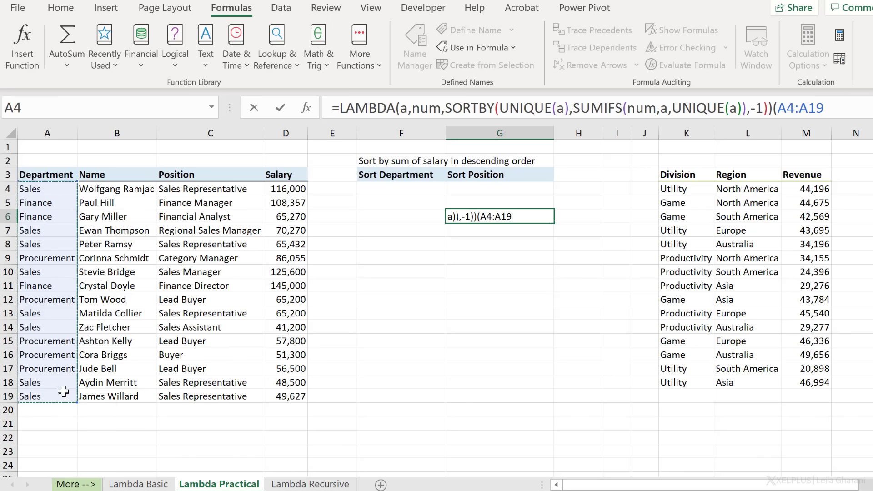
type(",")
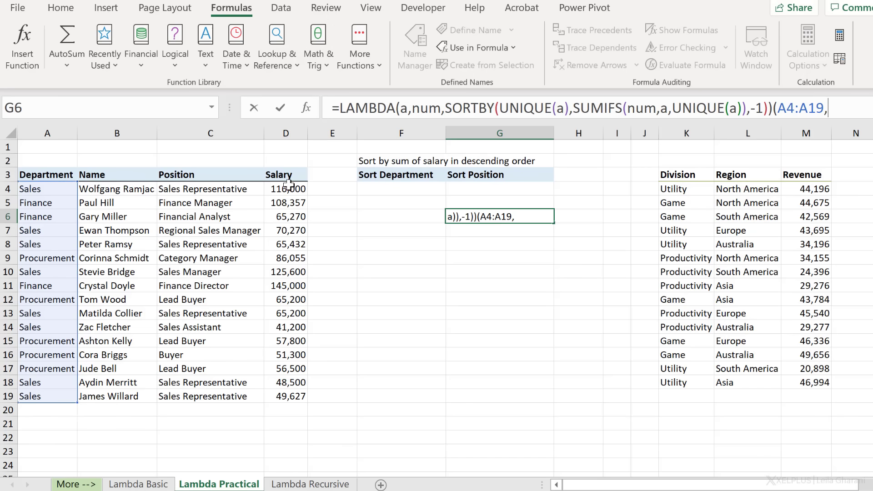
left_click_drag(289, 184, 292, 394)
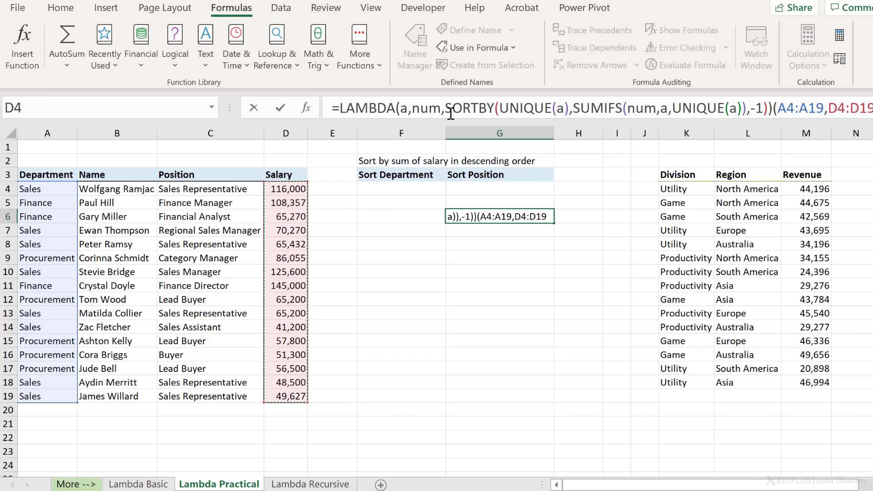
type(")")
key("Return")
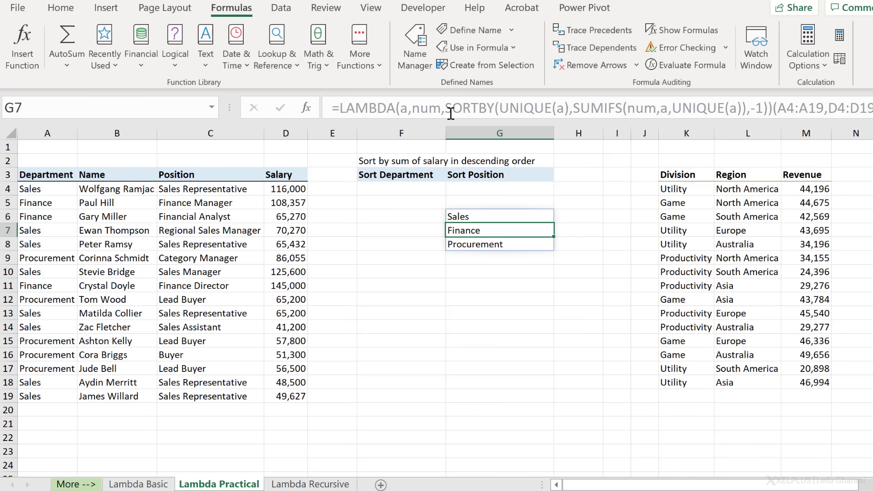
Check the spilled department results and copy the LAMBDA definition from G6.
key("Up")
key("Down")
key("Down")
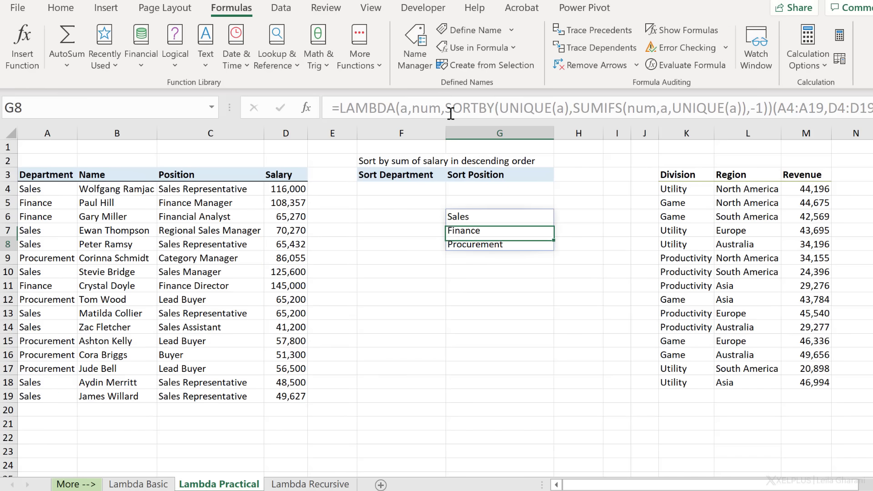
key("Up")
key("Up")
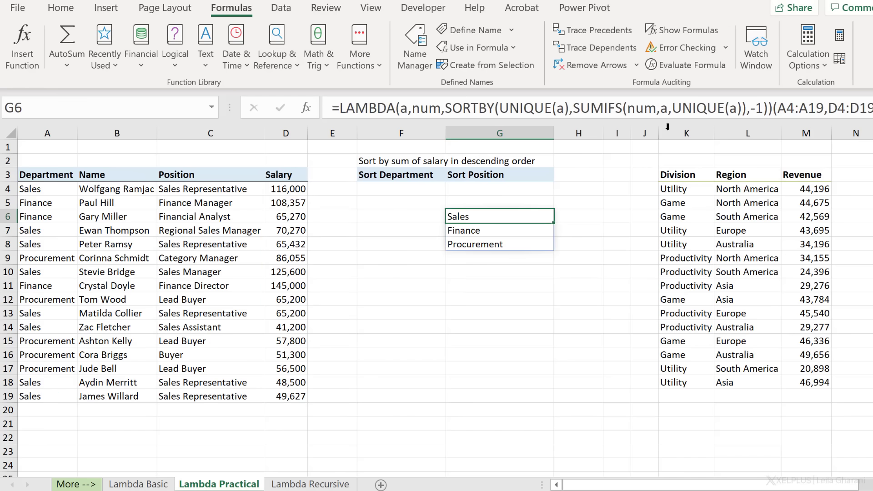
left_click_drag(772, 107, 329, 111)
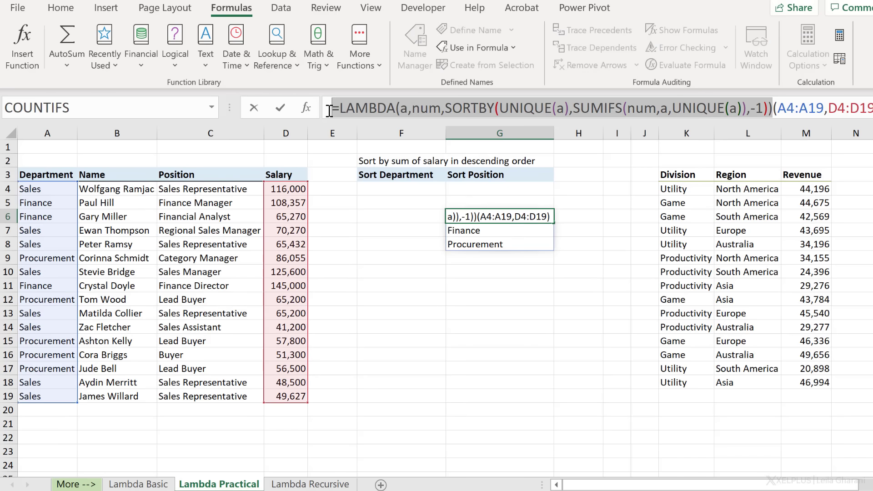
key("ctrl+c")
key("Return")
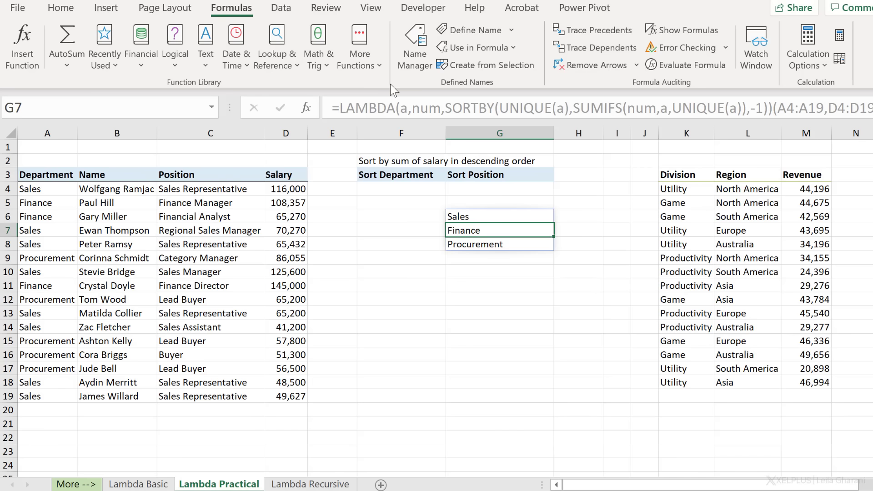
Add the name SortbySum in Name Manager, referring to the pasted sorting LAMBDA.
left_click(411, 65)
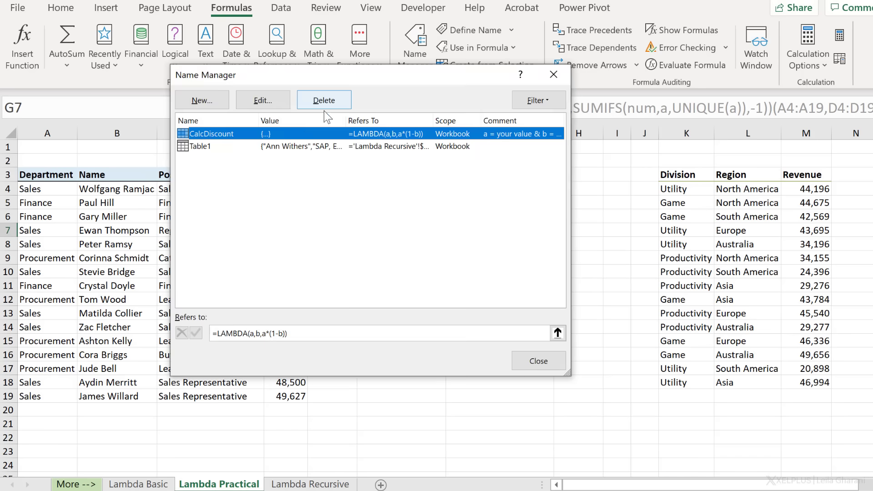
left_click(214, 102)
type("SortbySum")
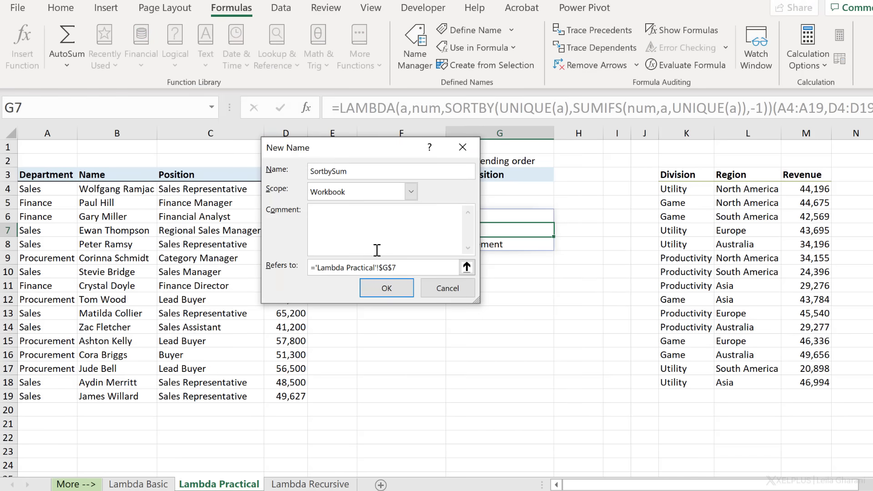
left_click_drag(419, 267, 302, 266)
key("ctrl+v")
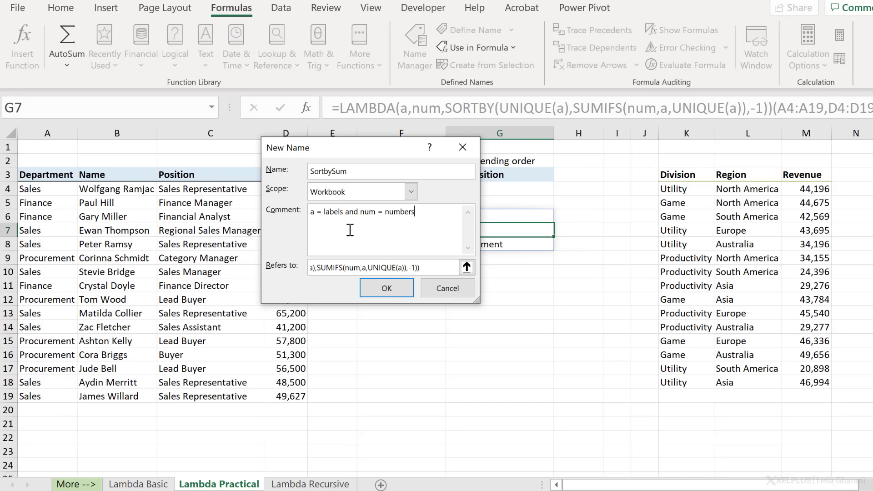
left_click(372, 294)
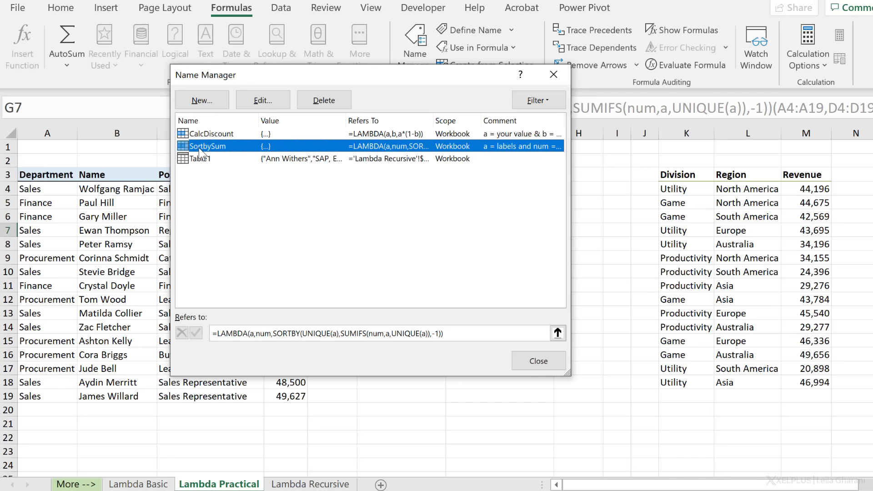
left_click(538, 361)
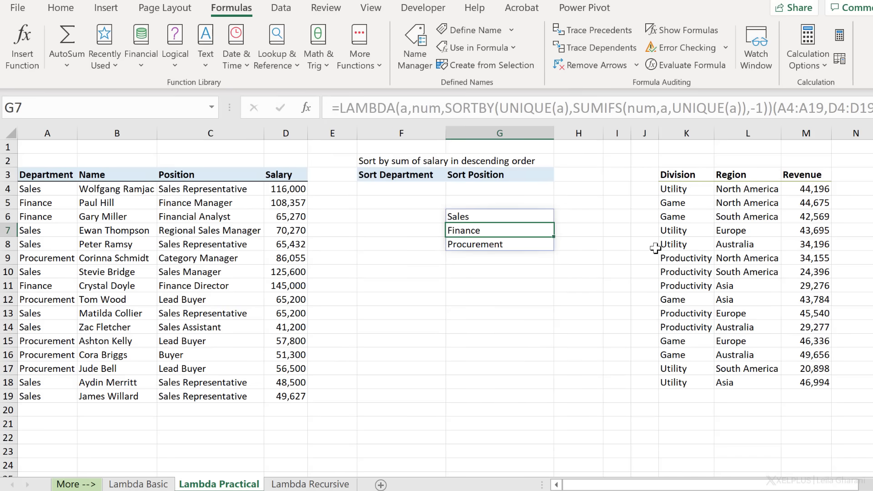
Enter =SortbySum(K4:K18,M4:M18) in O4 to spill divisions sorted by revenue.
left_click(742, 194)
key("Right")
key("Right")
key("Right")
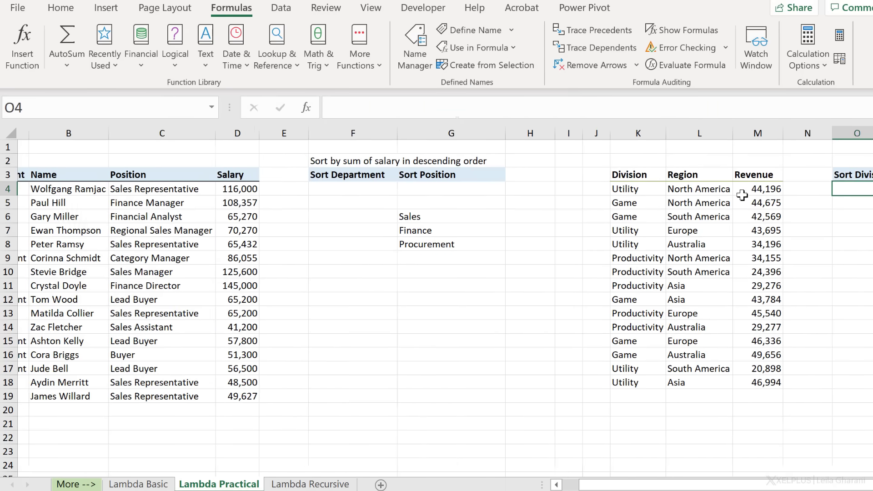
key("Right")
key("Right")
key("Right")
key("Left")
key("Left")
key("Left")
key("Left")
key("Right")
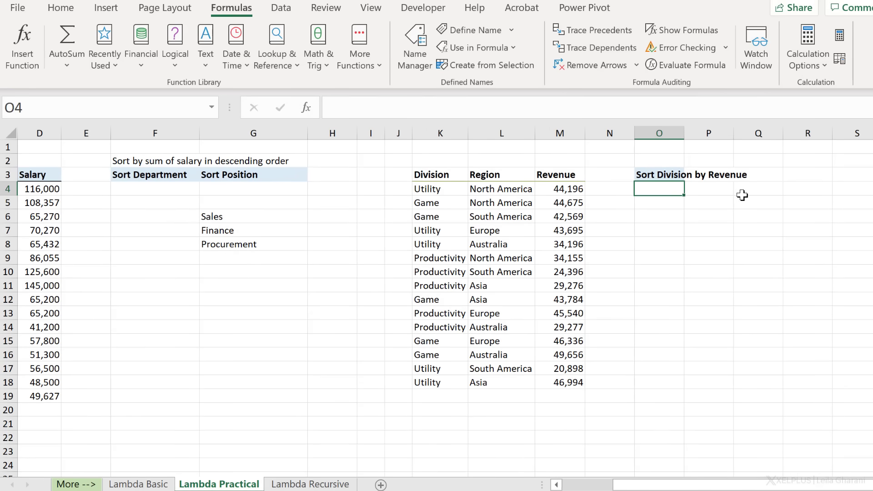
type("=")
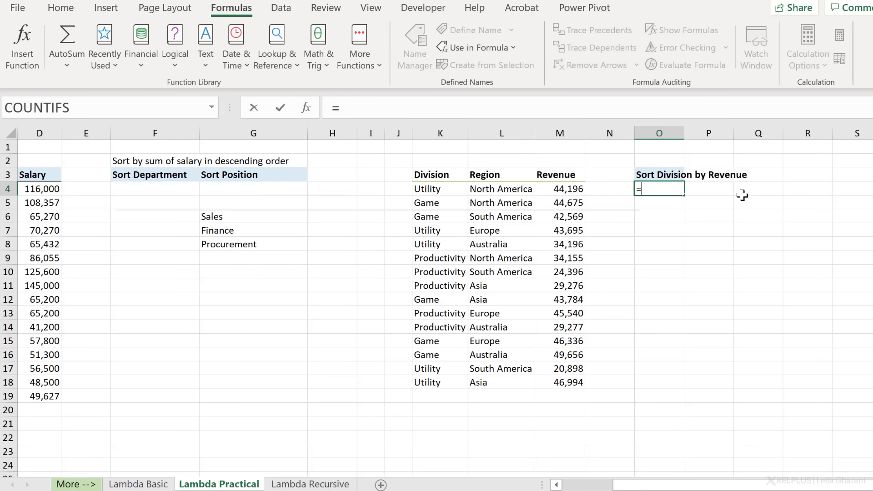
type("sor")
key("Down")
key("Down")
key("Tab")
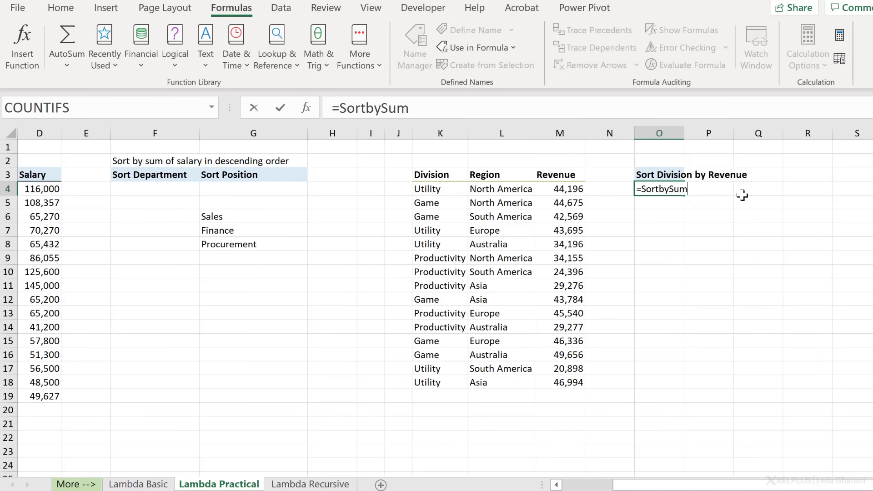
type("(")
left_click_drag(450, 190, 452, 382)
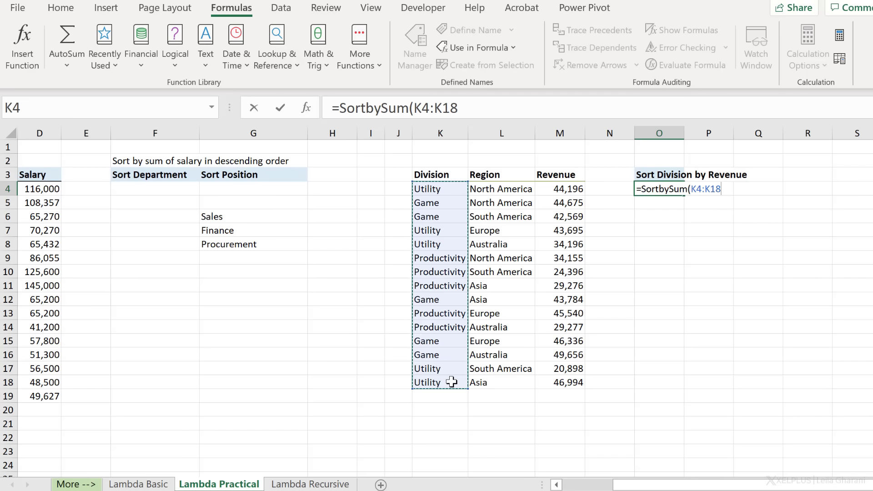
type(",")
left_click_drag(570, 188, 568, 379)
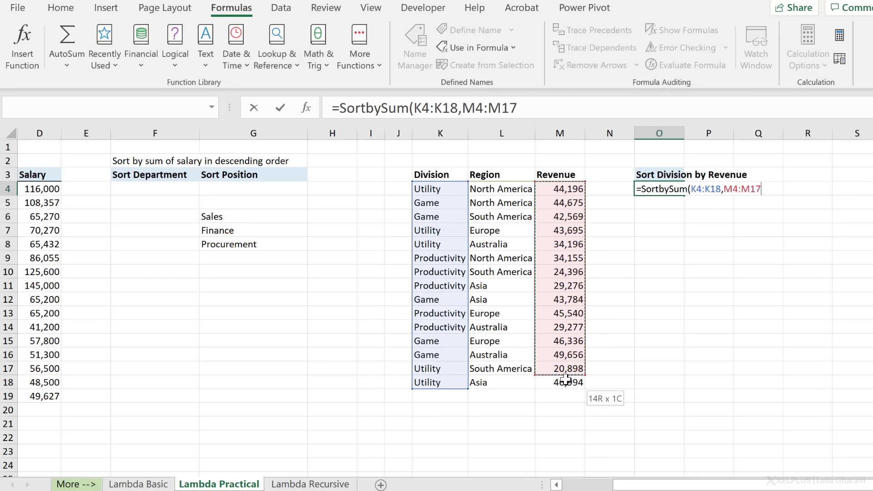
key("Return")
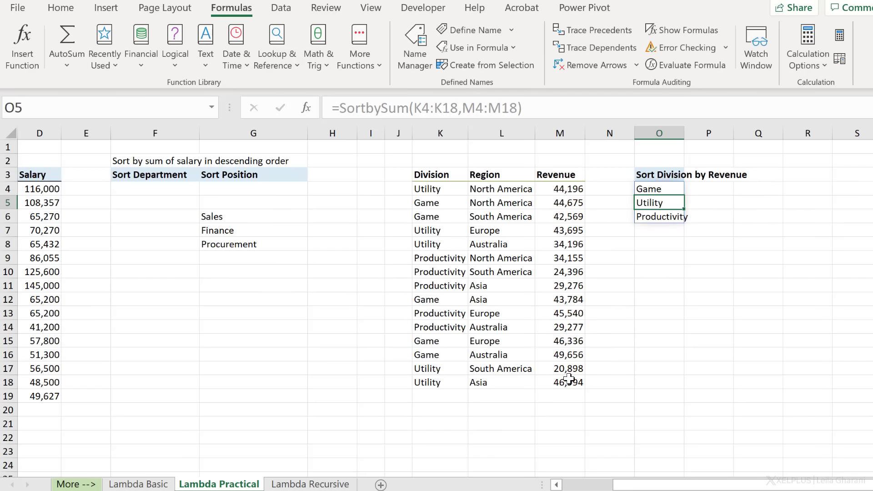
key("Up")
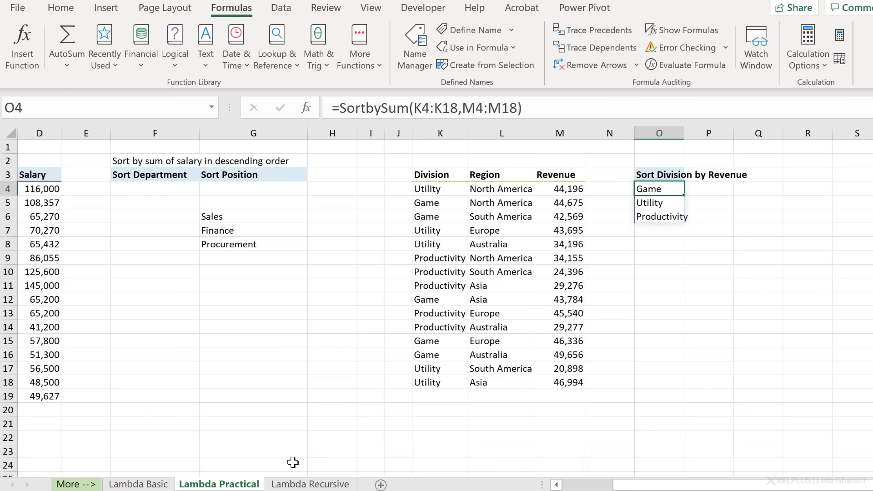
Return to the Lambda Recursive sheet with its Name/Skills table and Before/After list.
left_click(300, 485)
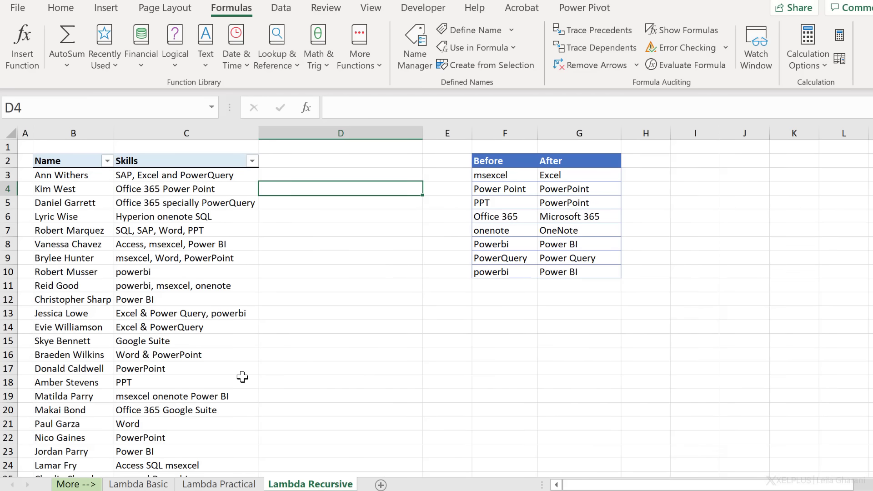